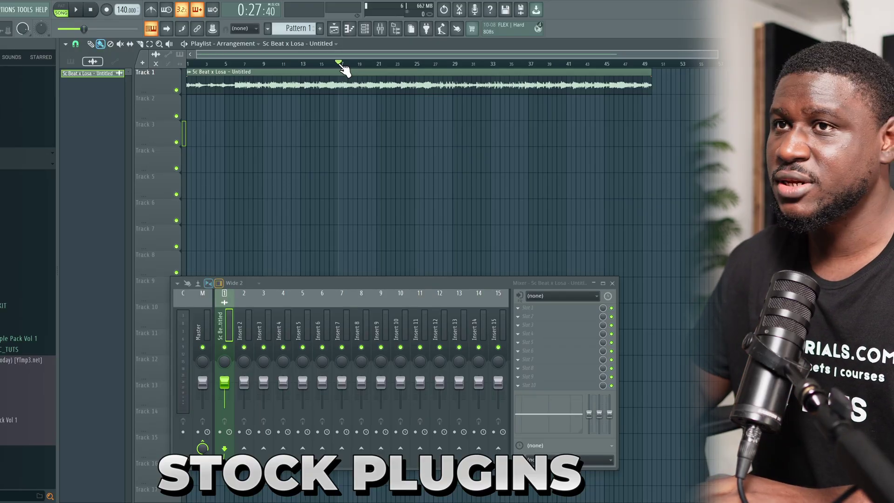
Load Fruity Parametric EQ 2 into the first effect slot of the beat's mixer track and reposition its window
{"action": "key", "text": "space"}
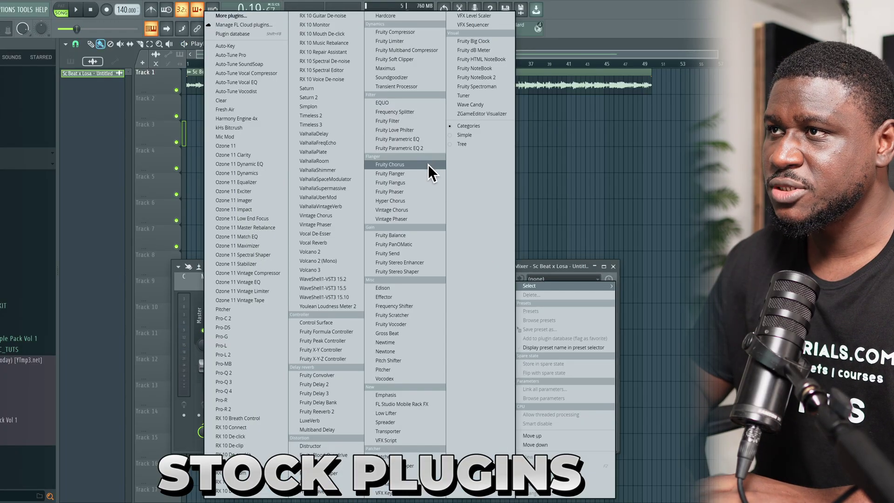
{"action": "left_click", "coordinate": [421, 149]}
{"action": "left_click_drag", "start_coordinate": [300, 113], "coordinate": [402, 77]}
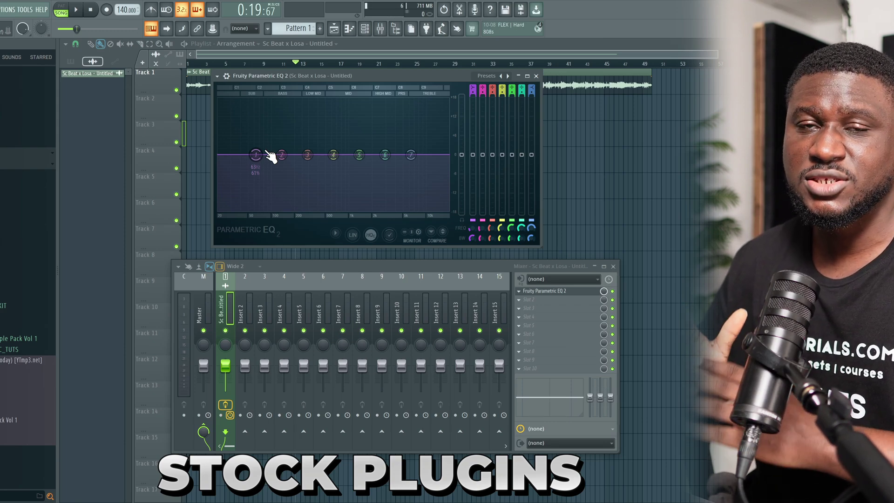
Move EQ band 1 down to about 30 Hz and change its type to High pass
{"action": "left_click_drag", "start_coordinate": [256, 155], "coordinate": [234, 155]}
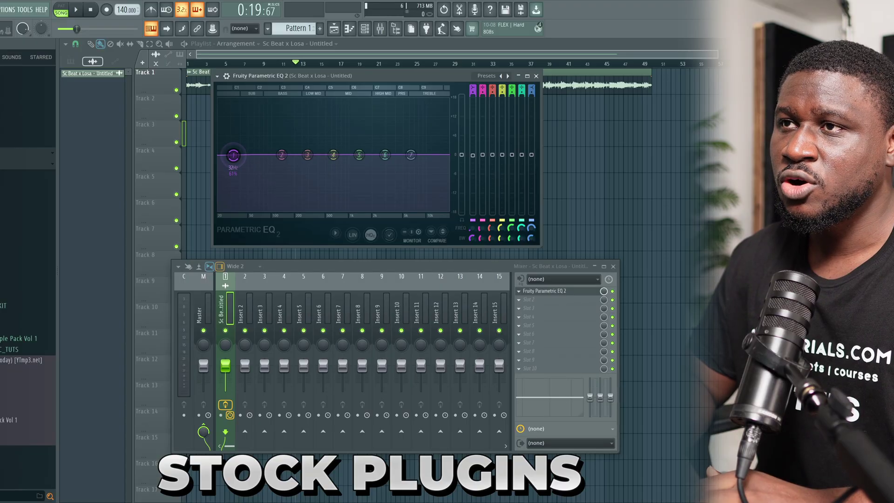
{"action": "right_click", "coordinate": [234, 155]}
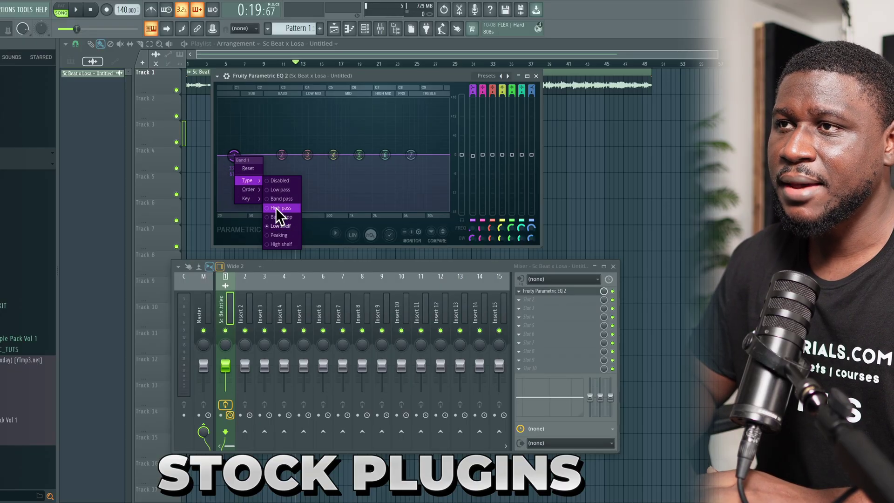
{"action": "left_click", "coordinate": [276, 208]}
{"action": "left_click", "coordinate": [270, 188]}
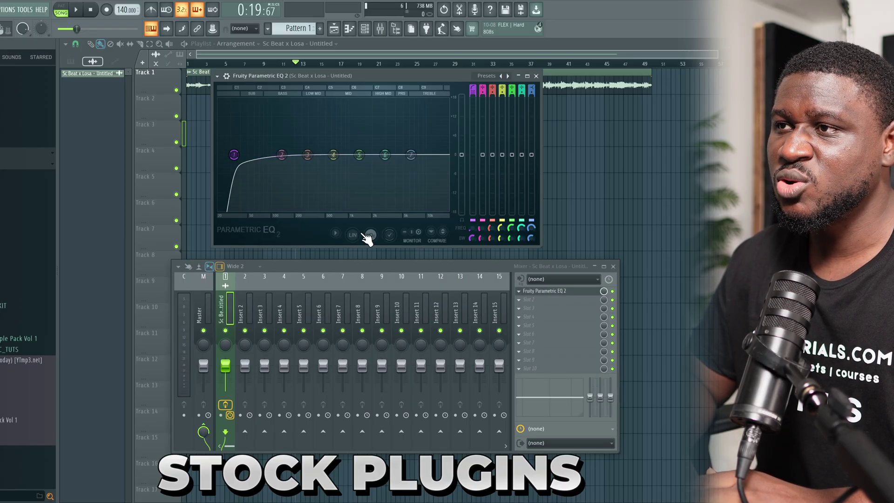
{"action": "left_click_drag", "start_coordinate": [234, 154], "coordinate": [231, 155]}
Show the EQ's detailed plugin settings and compare the beat's playback with the EQ bypassed and enabled
{"action": "left_click", "coordinate": [227, 77]}
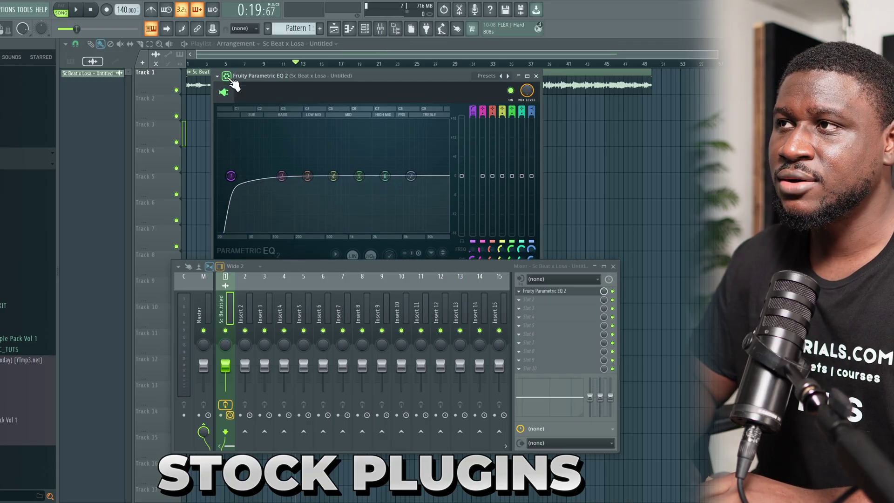
{"action": "key", "text": "space"}
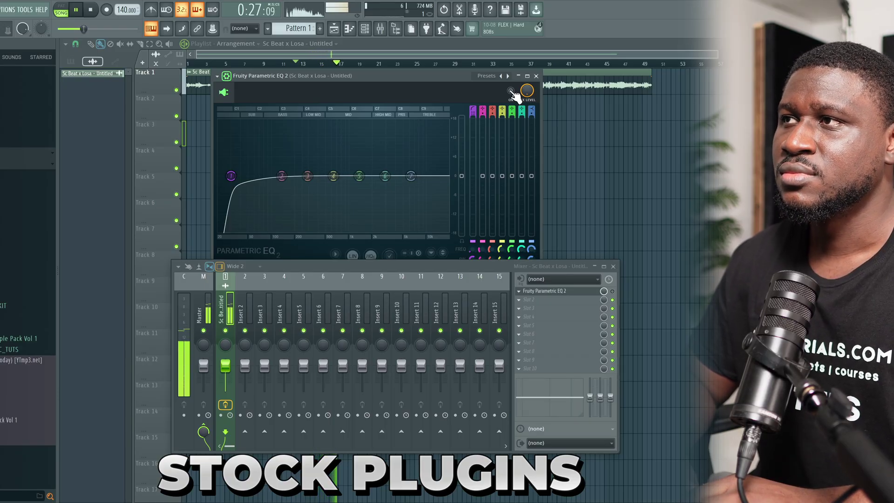
{"action": "key", "text": "space"}
{"action": "left_click", "coordinate": [511, 91]}
{"action": "key", "text": "space"}
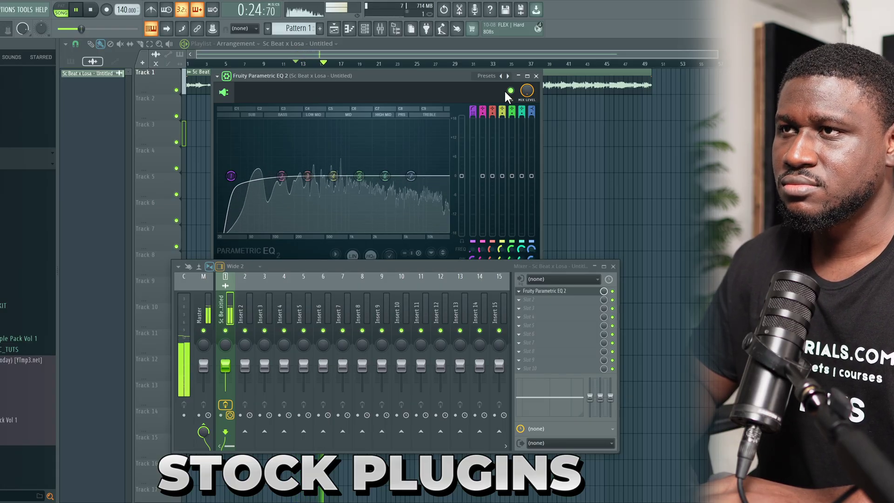
{"action": "key", "text": "space"}
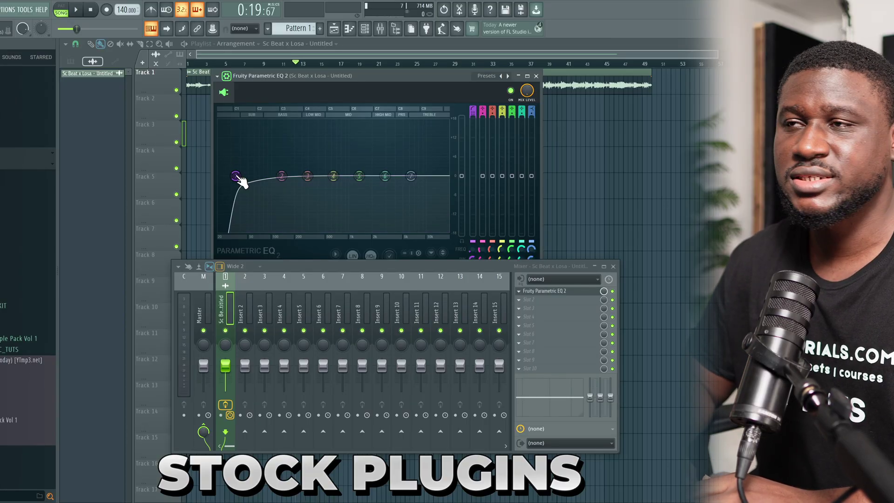
Shift the band 1 high-pass cutoff slightly higher and audition the beat
{"action": "mouse_move", "coordinate": [245, 180]}
{"action": "key", "text": "space"}
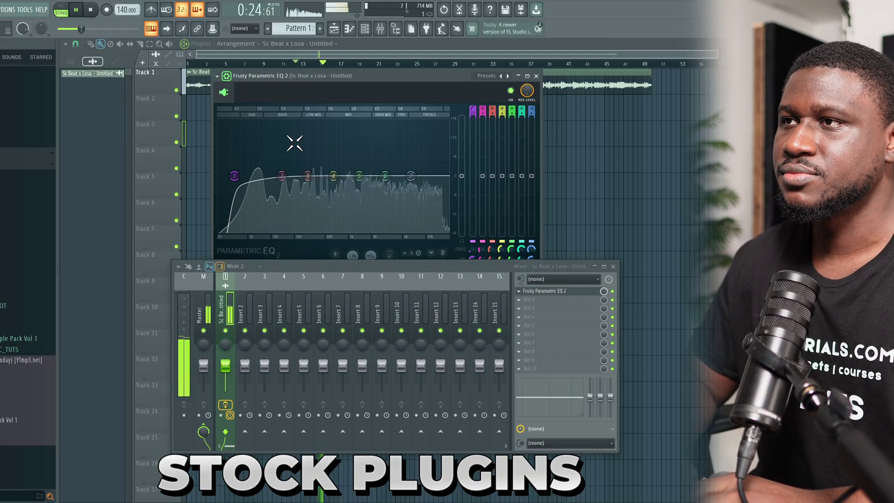
{"action": "key", "text": "space"}
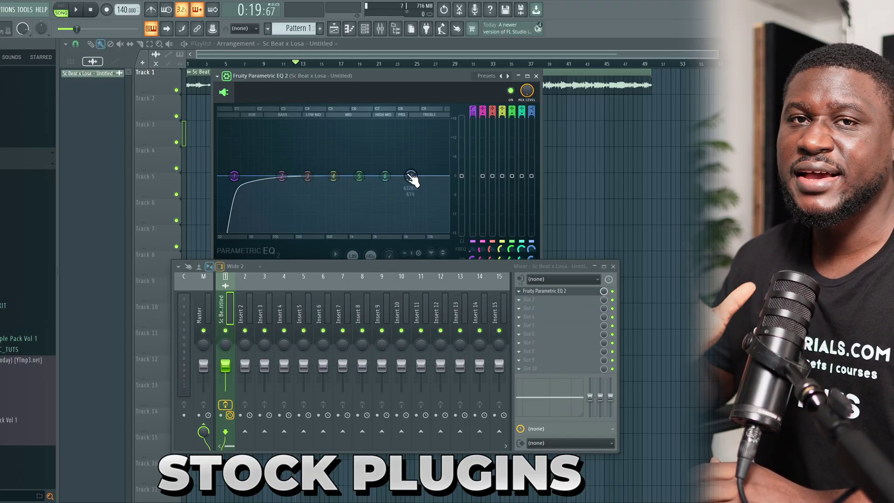
Boost the treble slightly with EQ band 7 at about 5.4 kHz and audition the beat
{"action": "left_click_drag", "start_coordinate": [412, 180], "coordinate": [407, 171]}
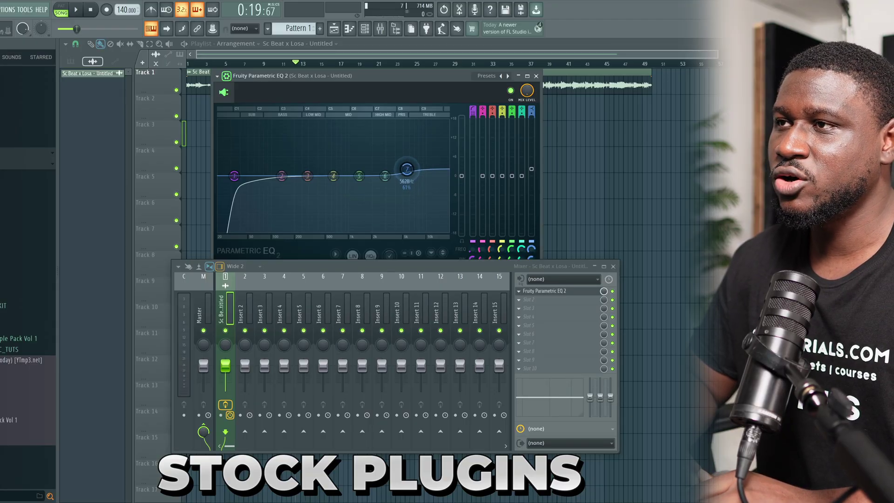
{"action": "key", "text": "space"}
{"action": "left_click_drag", "start_coordinate": [407, 169], "coordinate": [405, 168]}
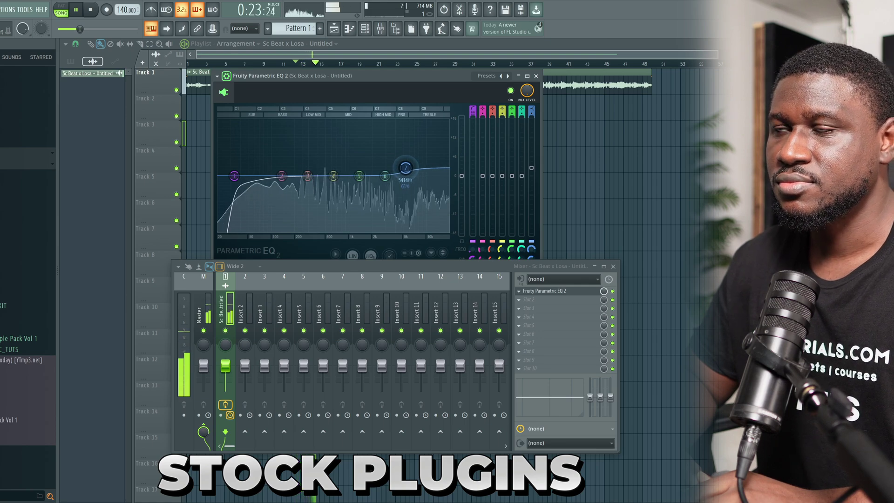
{"action": "key", "text": "space"}
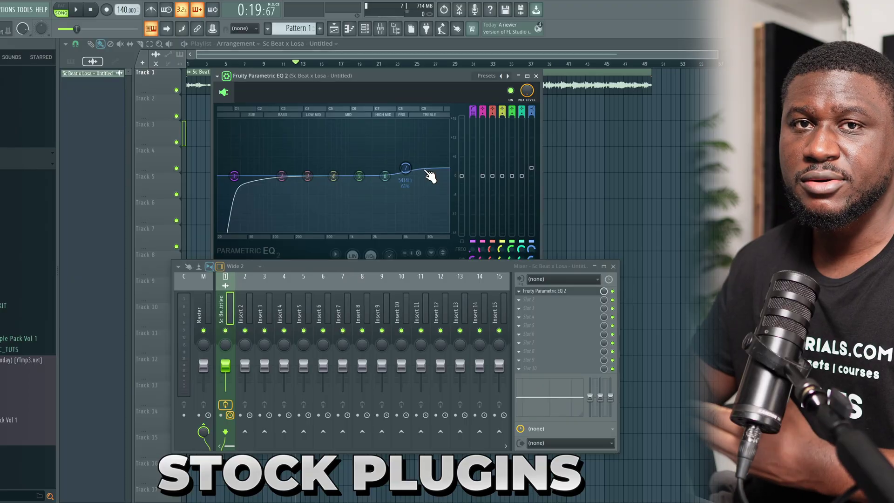
{"action": "key", "text": "space"}
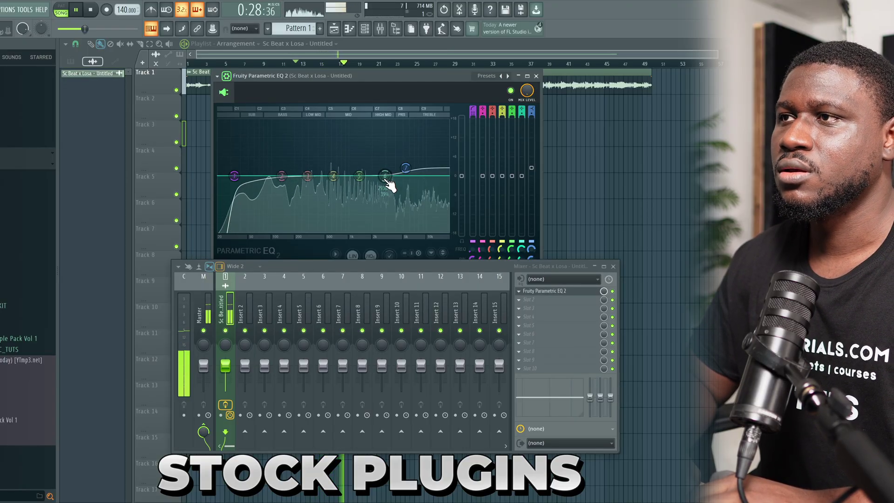
{"action": "key", "text": "space"}
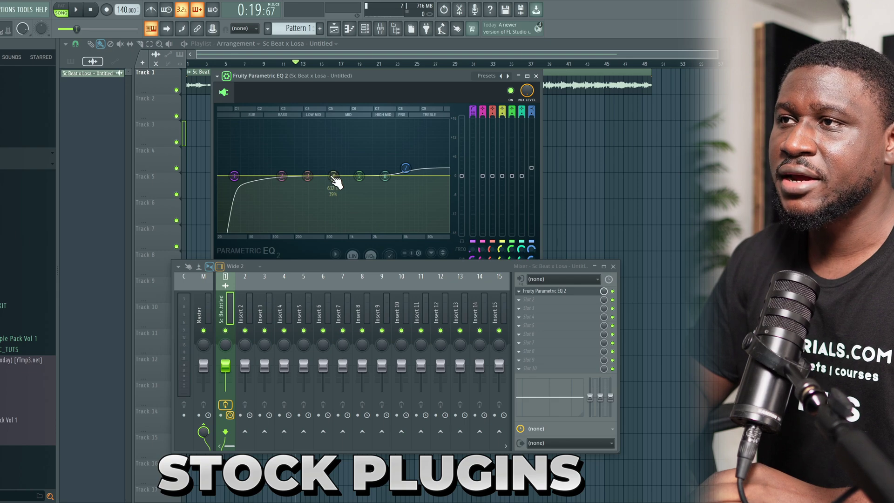
Cut the mids slightly with EQ band 4 near 600 Hz at about 20% bandwidth and play the beat
{"action": "left_click_drag", "start_coordinate": [333, 176], "coordinate": [331, 192]}
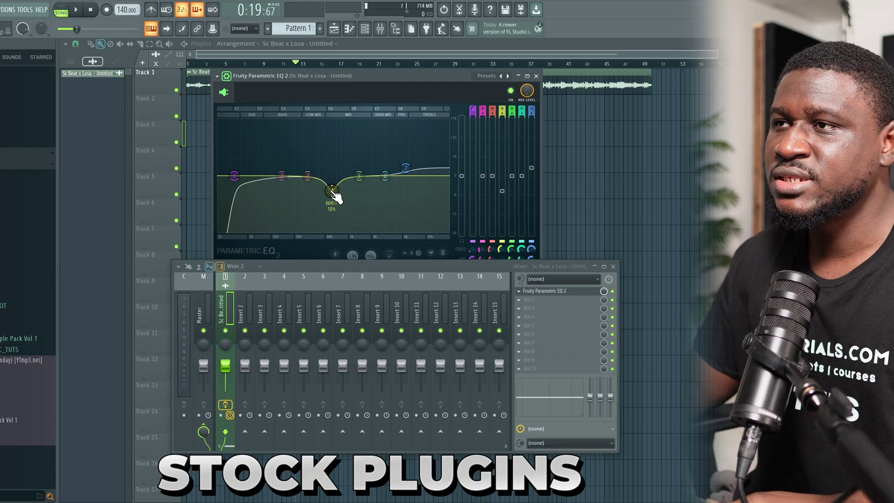
{"action": "left_click_drag", "start_coordinate": [332, 192], "coordinate": [333, 169]}
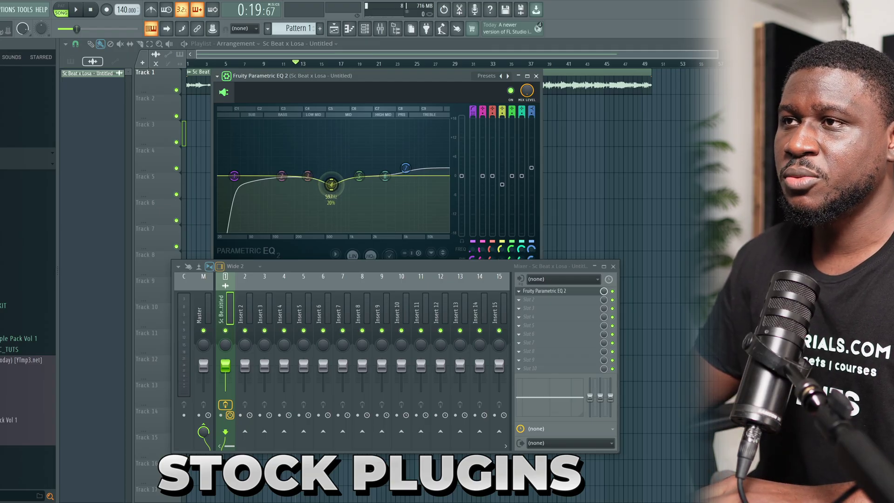
{"action": "key", "text": "space"}
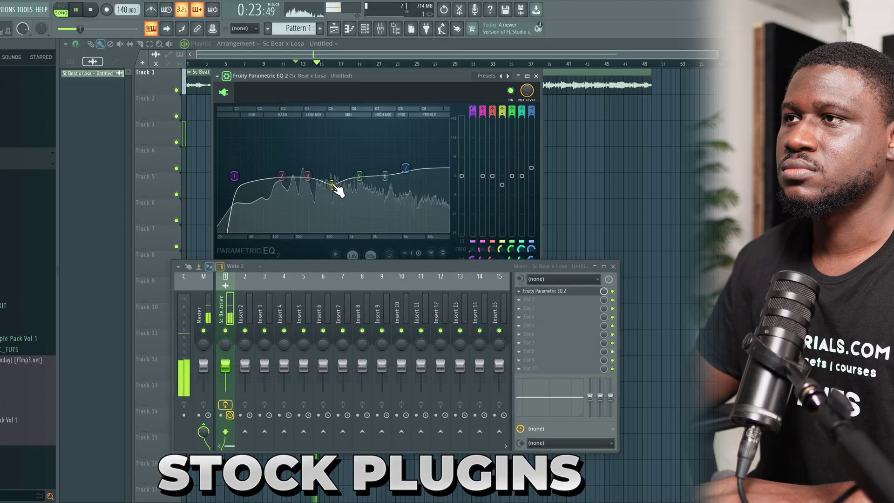
Try a slight boost on EQ band 4 near 600 Hz and audition it
{"action": "left_click", "coordinate": [333, 186]}
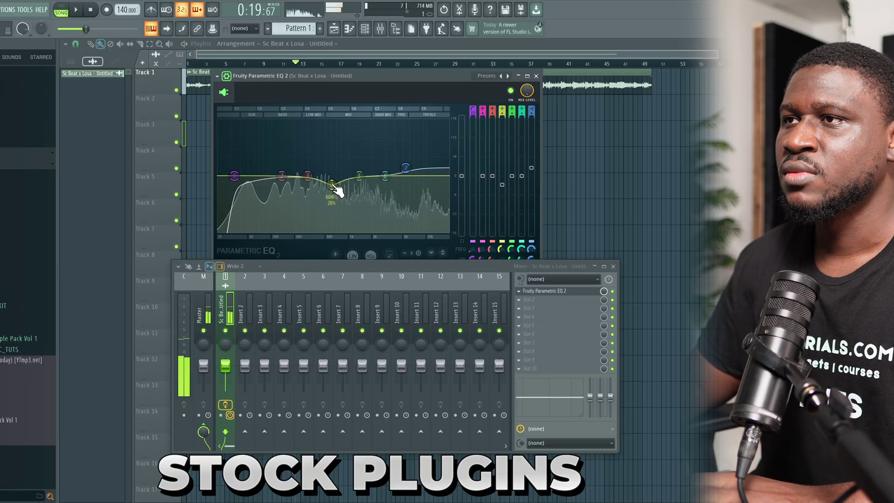
{"action": "key", "text": "space"}
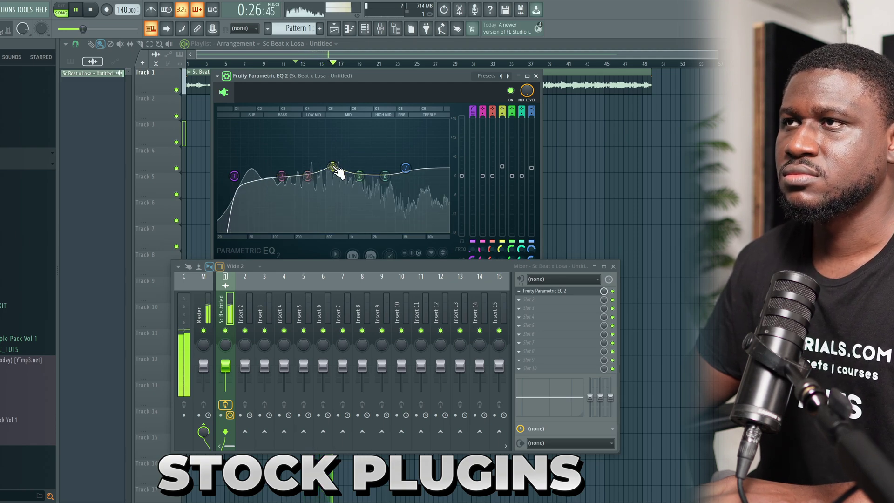
{"action": "key", "text": "space"}
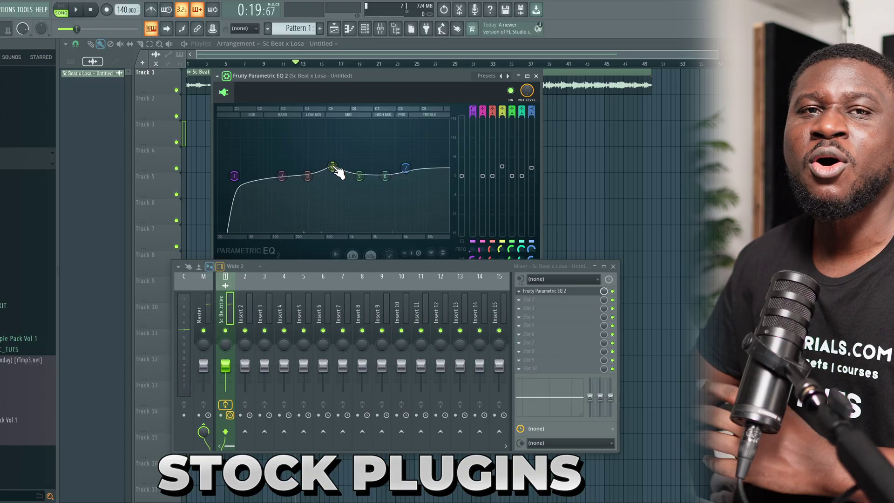
Lower EQ band 4 to a slight mid cut and compare the beat with the EQ bypassed and enabled
{"action": "left_click_drag", "start_coordinate": [332, 168], "coordinate": [329, 184]}
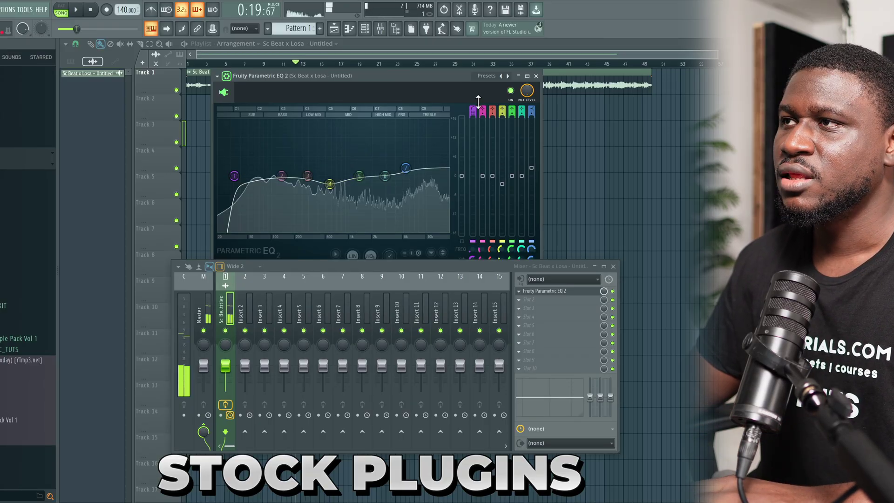
{"action": "left_click", "coordinate": [511, 91]}
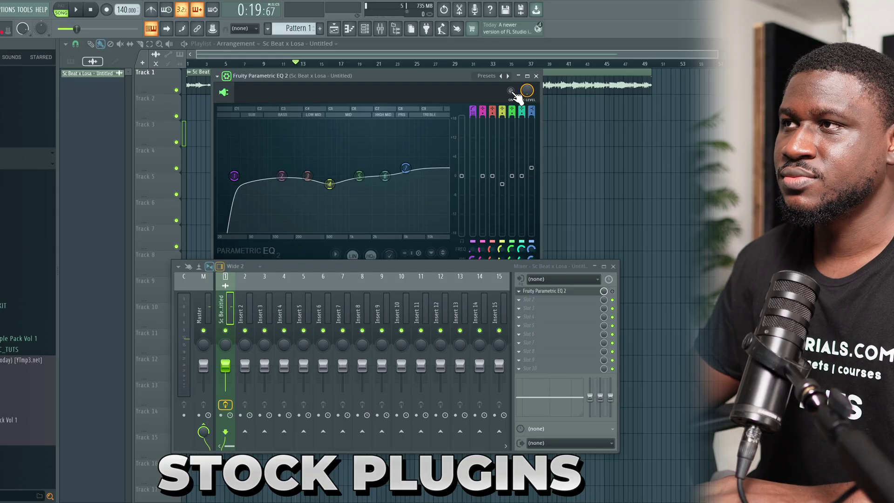
{"action": "key", "text": "space"}
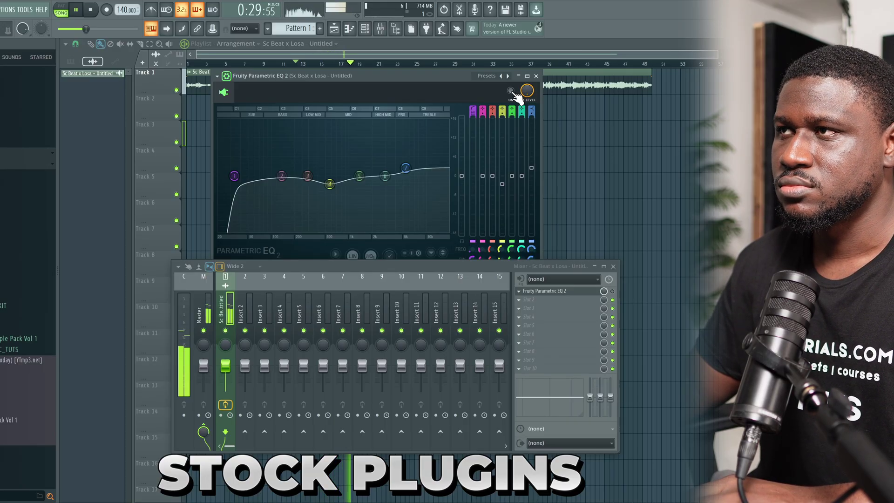
{"action": "key", "text": "space"}
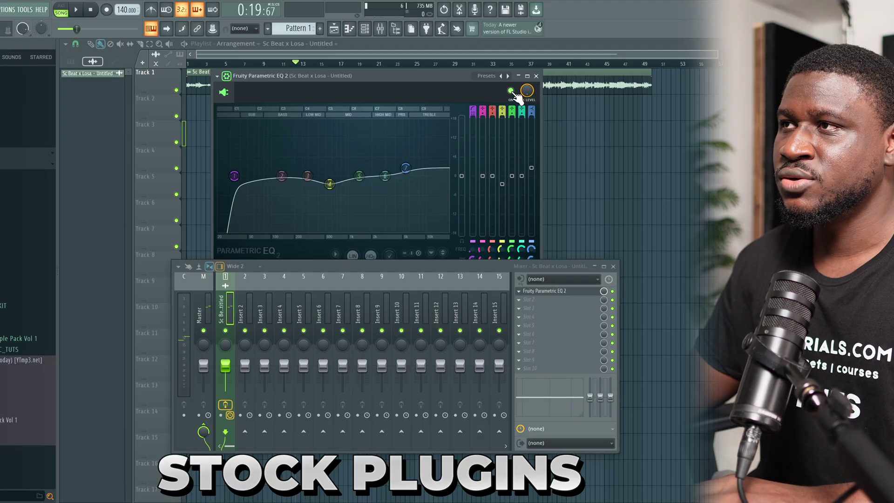
{"action": "key", "text": "space"}
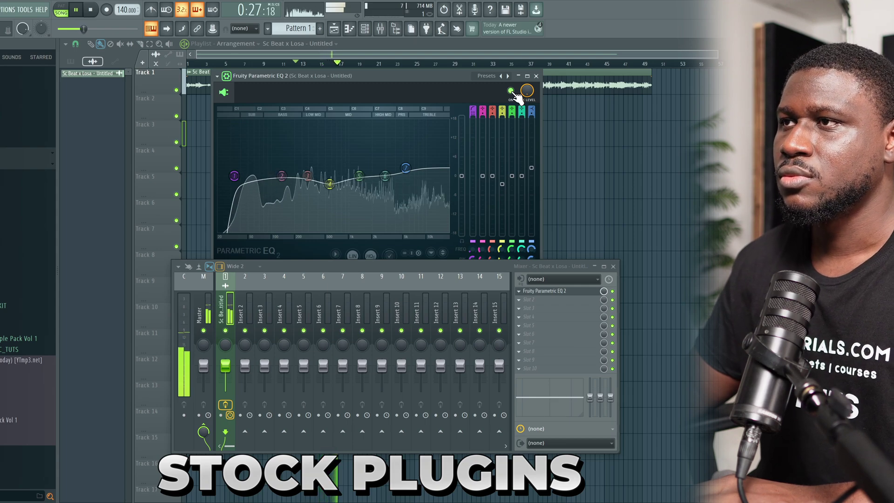
{"action": "key", "text": "space"}
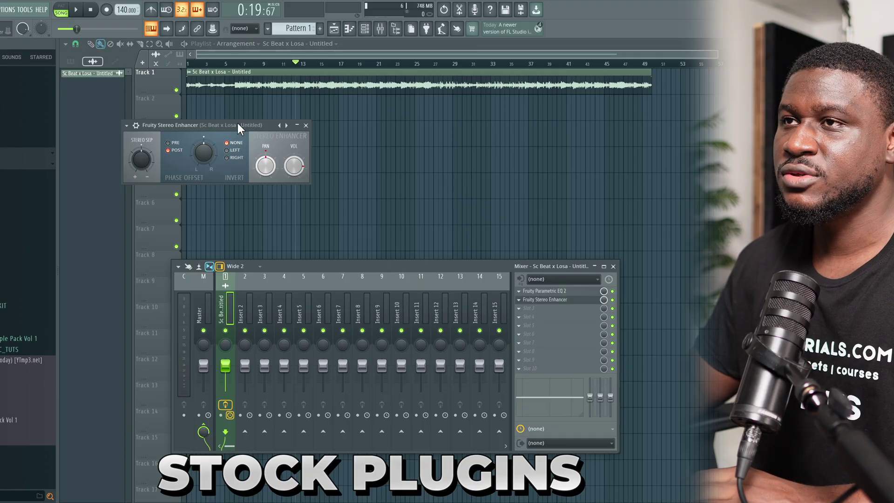
Widen the beat's stereo separation with Fruity Stereo Enhancer in the second slot, audition it, and close its window
{"action": "left_click_drag", "start_coordinate": [212, 133], "coordinate": [357, 143]}
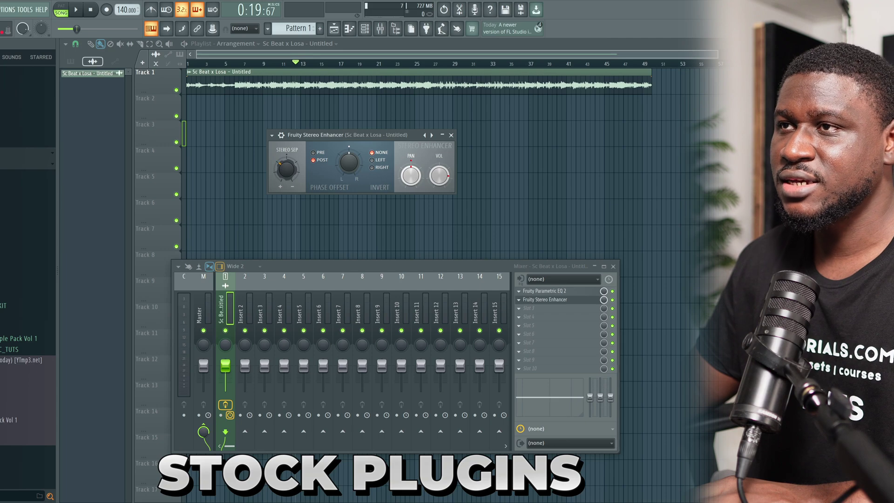
{"action": "key", "text": "space"}
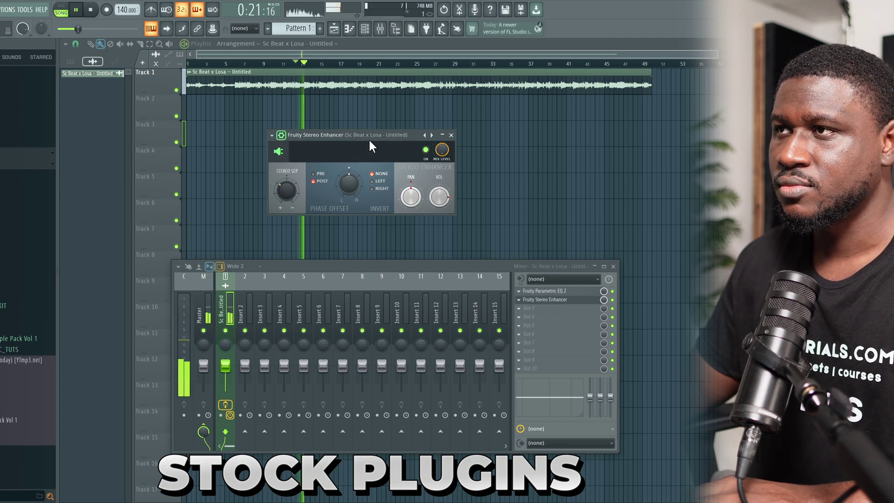
{"action": "left_click", "coordinate": [426, 150]}
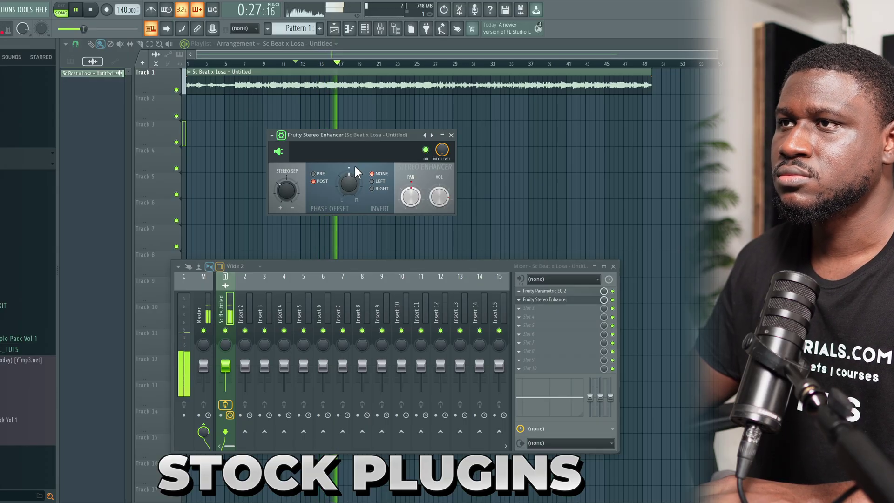
{"action": "left_click_drag", "start_coordinate": [279, 190], "coordinate": [278, 205]}
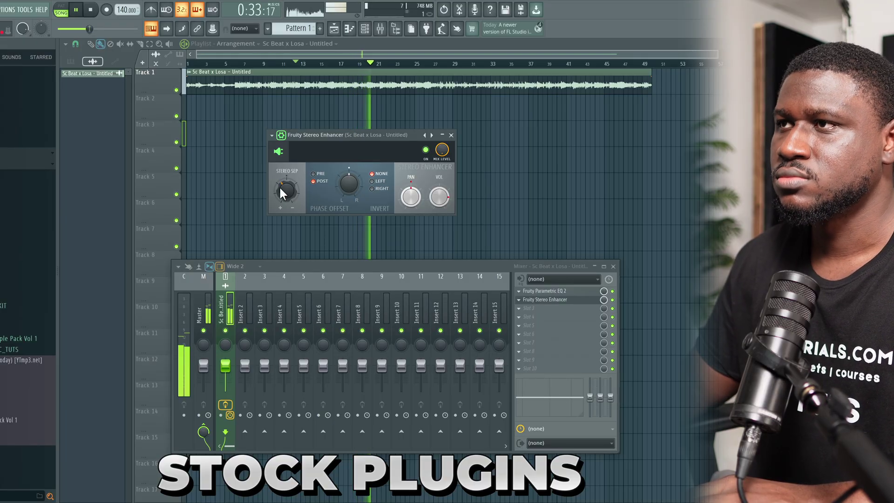
{"action": "left_click_drag", "start_coordinate": [281, 188], "coordinate": [306, 183]}
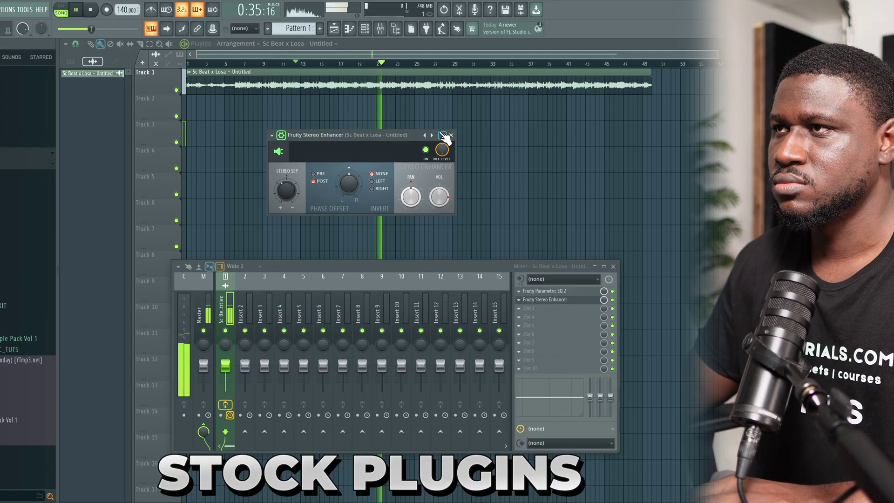
{"action": "left_click", "coordinate": [451, 135]}
{"action": "key", "text": "space"}
Load Fruity Limiter into the third effect slot of the beat's mixer track
{"action": "left_click", "coordinate": [542, 311]}
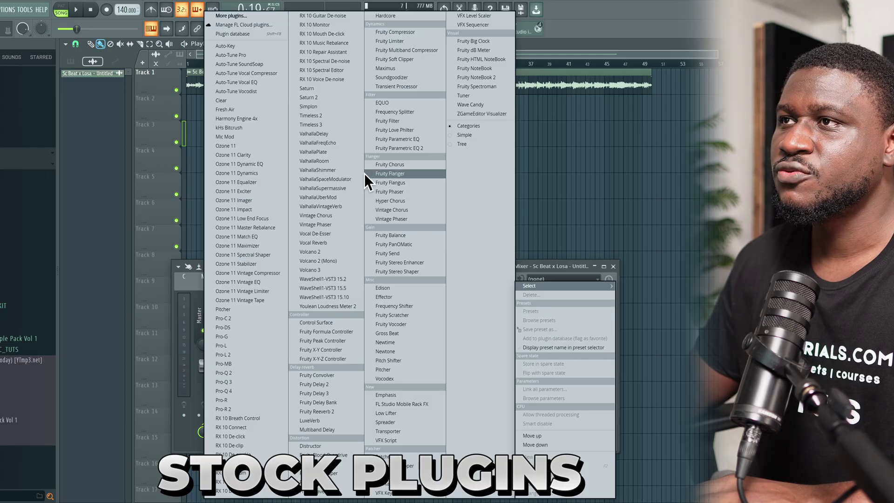
{"action": "left_click", "coordinate": [402, 41]}
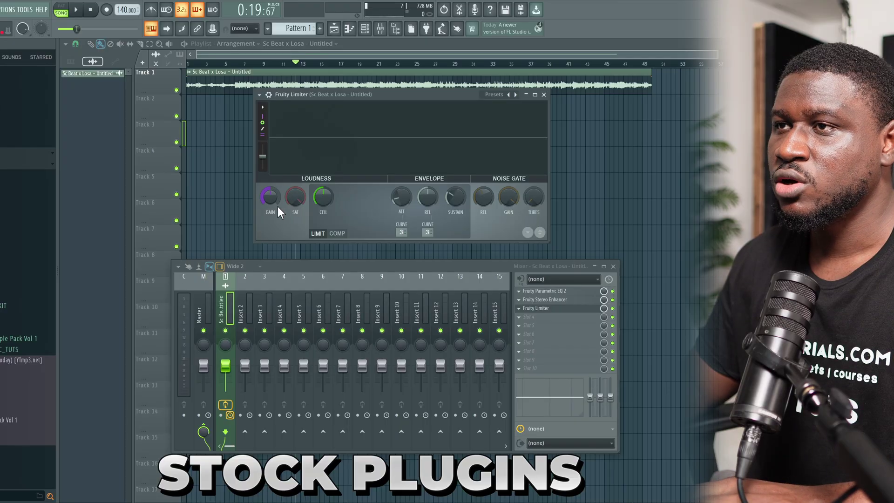
Raise the gain and the ceiling in Fruity Limiter
{"action": "left_click_drag", "start_coordinate": [273, 200], "coordinate": [273, 177]}
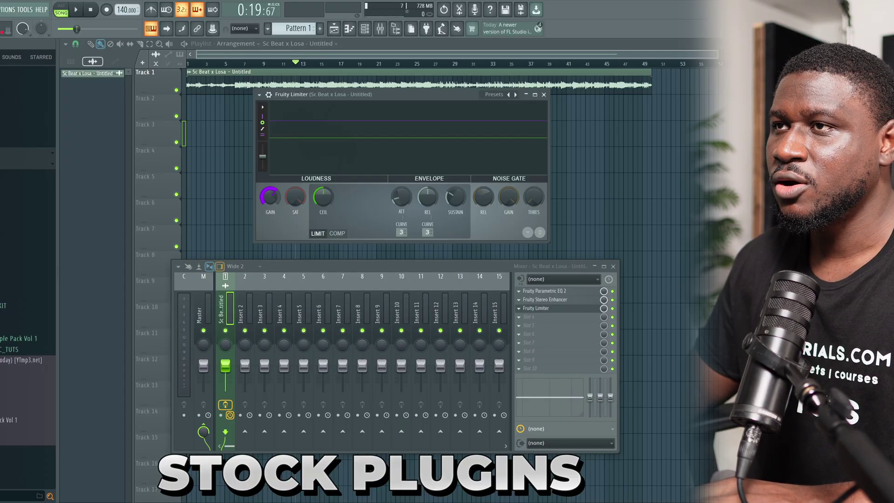
{"action": "left_click_drag", "start_coordinate": [320, 200], "coordinate": [319, 183]}
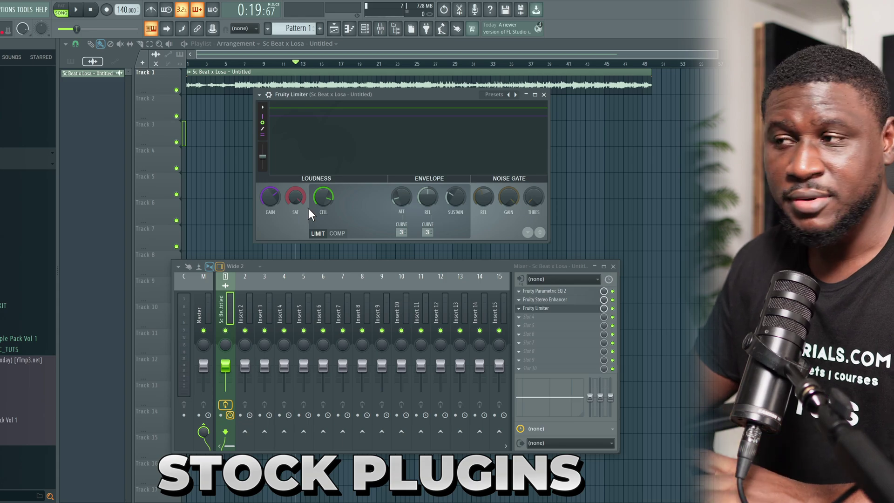
Load Youlean Loudness Meter 2 on the beat's mixer track and arrange its window beside the Fruity Limiter window
{"action": "left_click", "coordinate": [562, 329]}
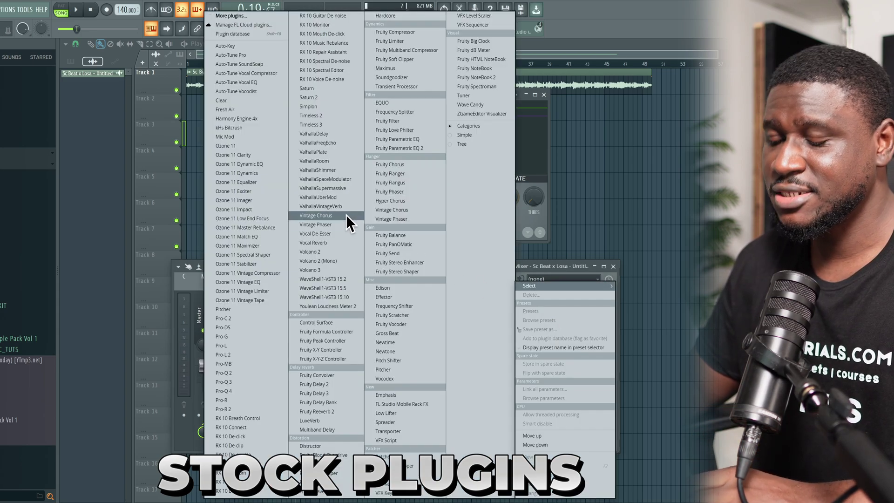
{"action": "left_click", "coordinate": [328, 306]}
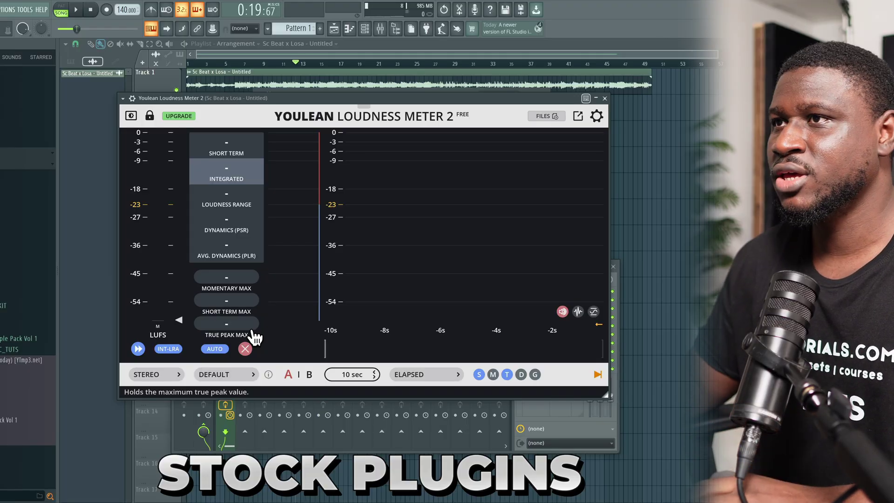
{"action": "left_click_drag", "start_coordinate": [465, 92], "coordinate": [643, 164]}
{"action": "left_click", "coordinate": [434, 96]}
{"action": "left_click_drag", "start_coordinate": [434, 96], "coordinate": [216, 94]}
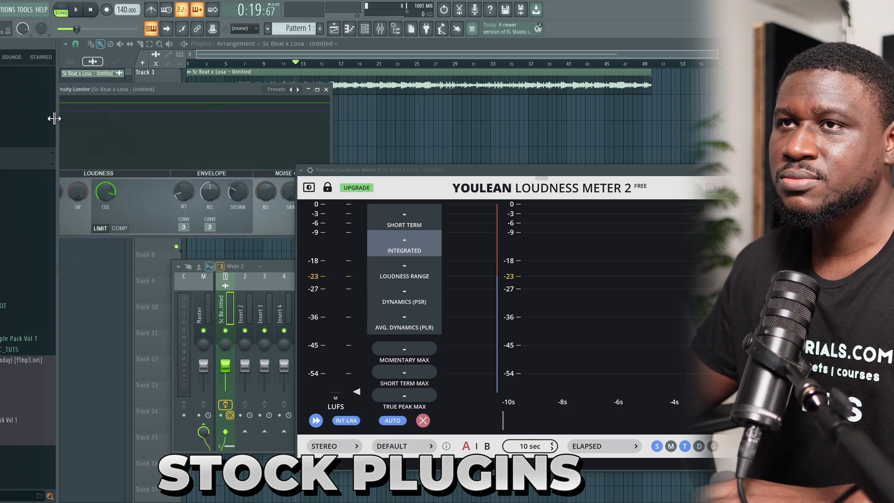
{"action": "left_click_drag", "start_coordinate": [54, 119], "coordinate": [30, 131]}
{"action": "left_click", "coordinate": [416, 169]}
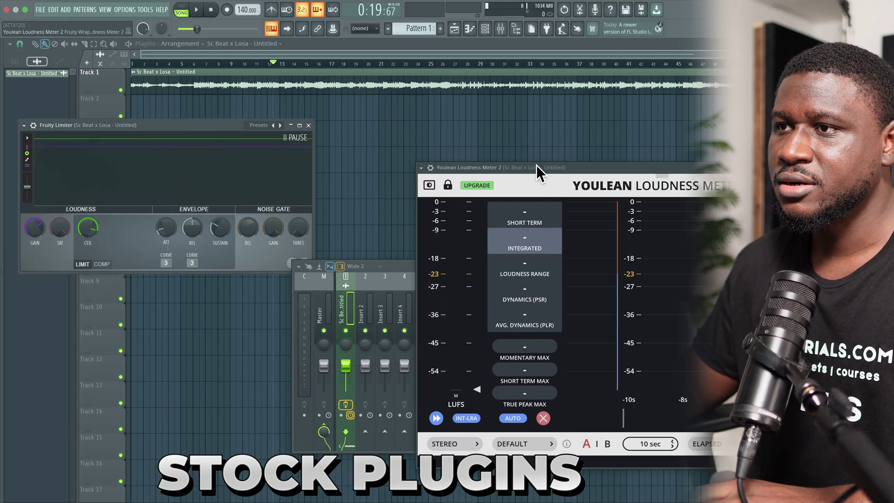
{"action": "left_click_drag", "start_coordinate": [537, 165], "coordinate": [483, 115]}
{"action": "left_click_drag", "start_coordinate": [225, 125], "coordinate": [237, 106]}
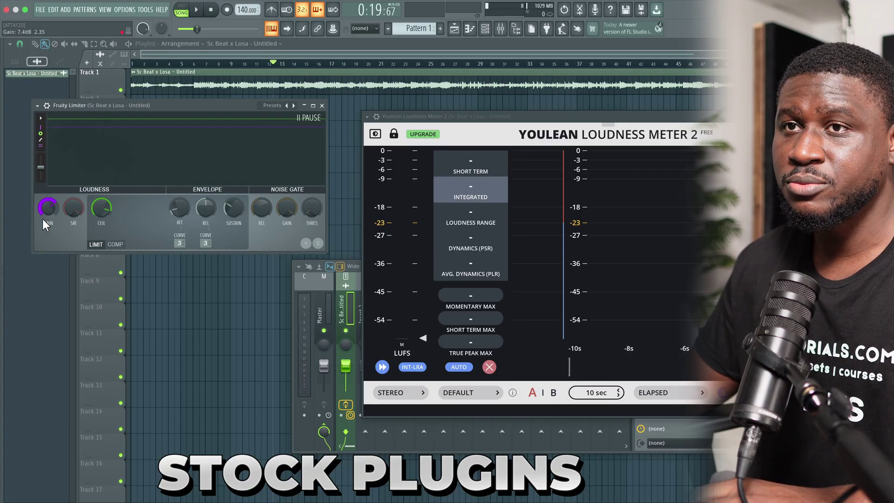
Raise Fruity Limiter's gain to about 11.2 dB while playing the beat and watching the loudness meter
{"action": "key", "text": "space"}
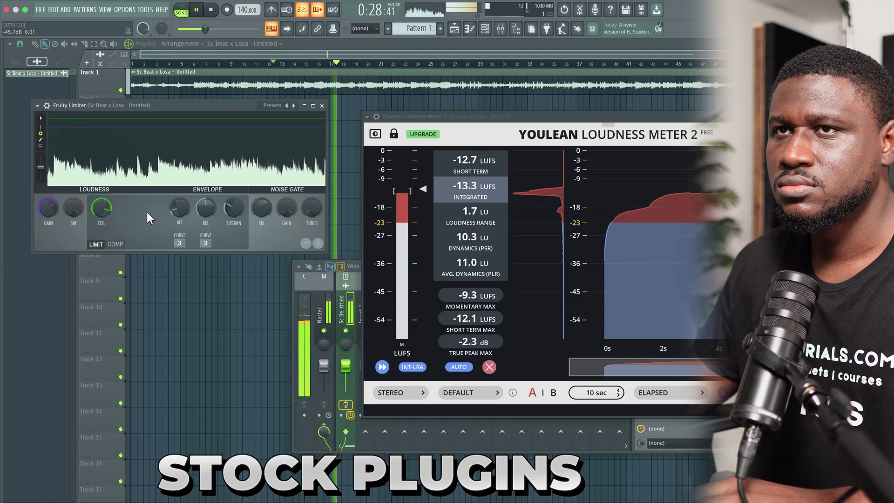
{"action": "key", "text": "space"}
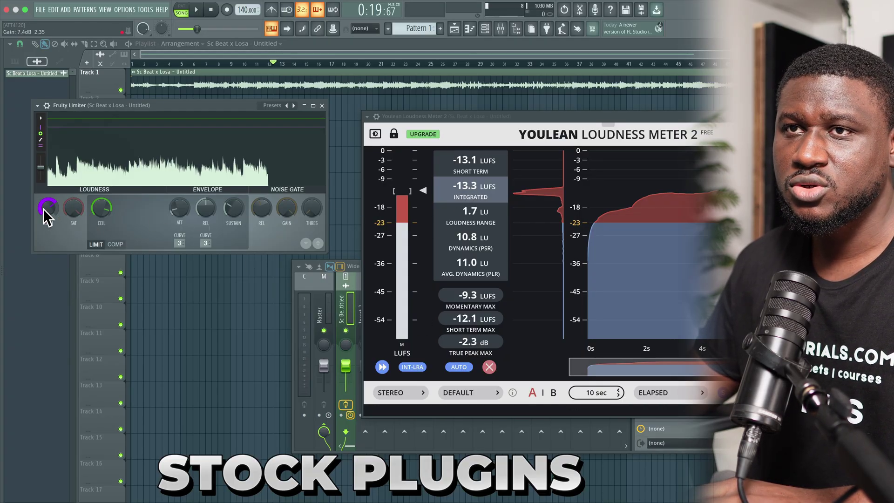
{"action": "key", "text": "space"}
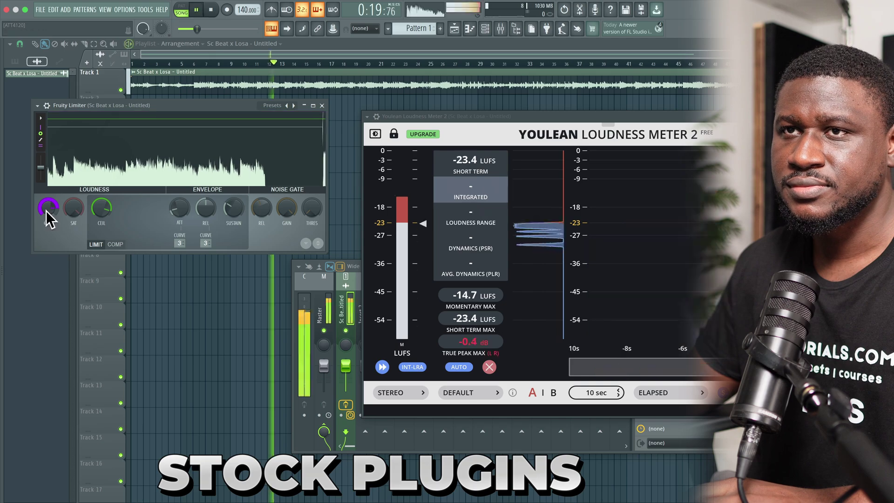
{"action": "scroll", "coordinate": [49, 208], "scroll_direction": "down", "scroll_amount": 2}
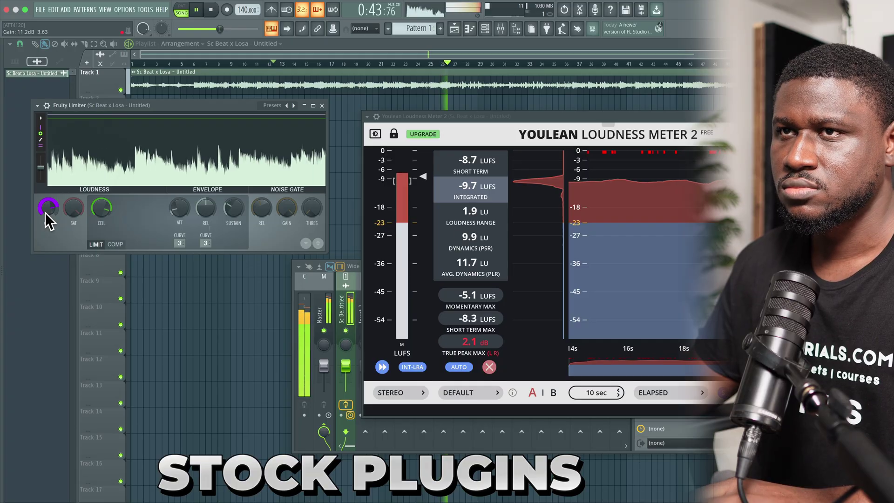
{"action": "key", "text": "space"}
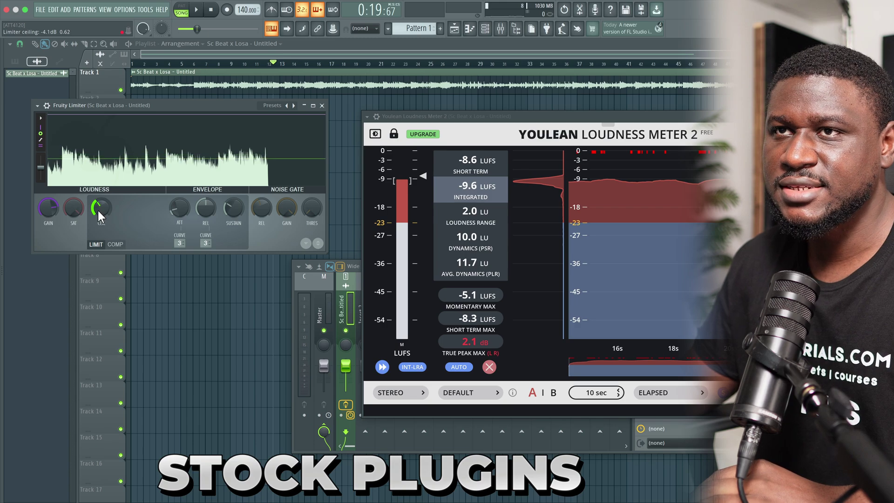
Bring Fruity Limiter's ceiling down to about -1.5 dB, auditioning lower ceilings first and resetting the loudness meter
{"action": "key", "text": "space"}
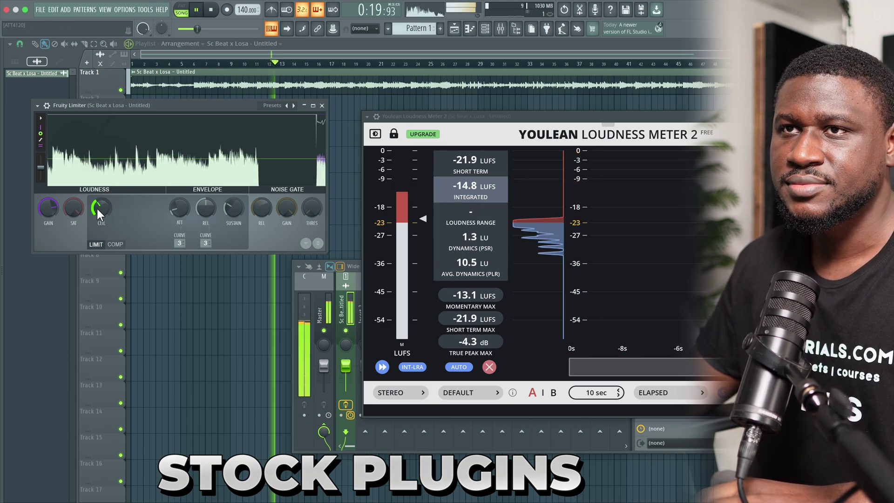
{"action": "key", "text": "space"}
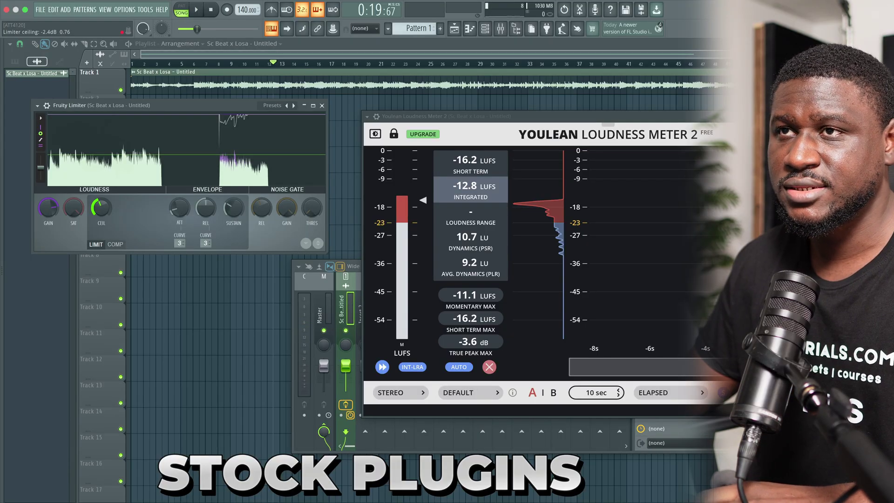
{"action": "key", "text": "space"}
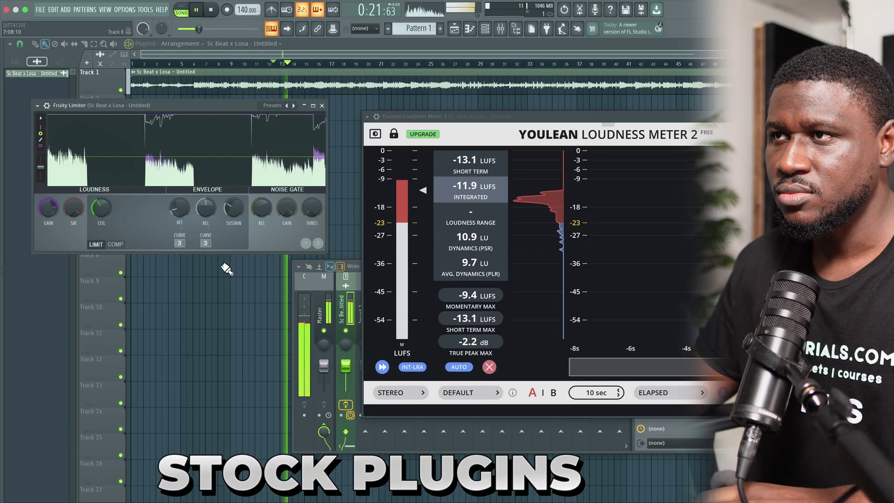
{"action": "left_click", "coordinate": [489, 367]}
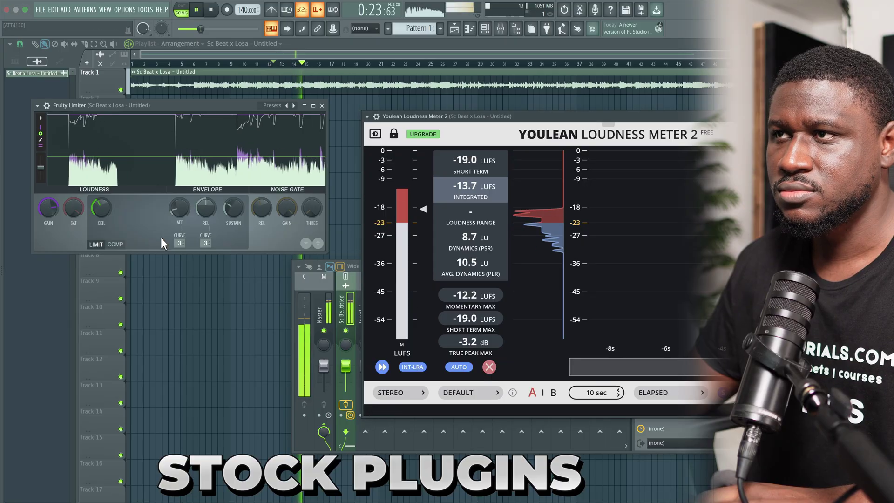
{"action": "left_click_drag", "start_coordinate": [101, 210], "coordinate": [102, 198]}
{"action": "key", "text": "space"}
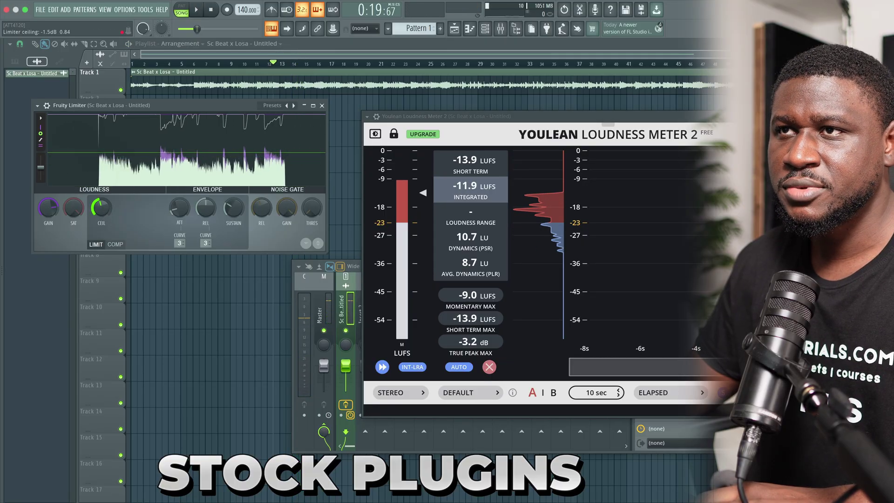
Play the limited beat with a freshly reset loudness meter to measure its integrated loudness and true peak
{"action": "key", "text": "space"}
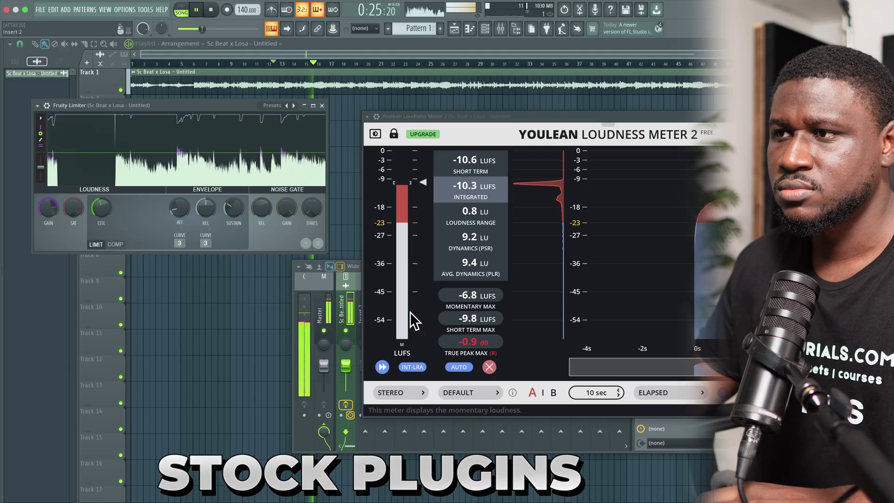
{"action": "left_click", "coordinate": [491, 371]}
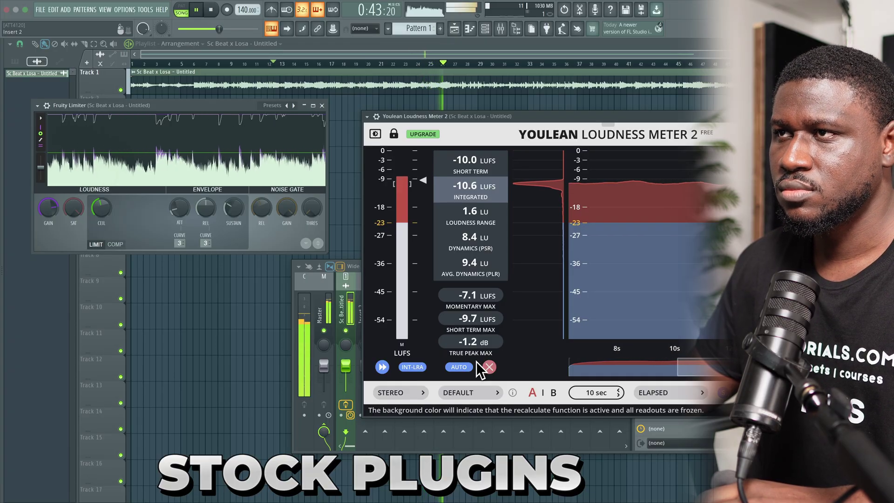
{"action": "key", "text": "space"}
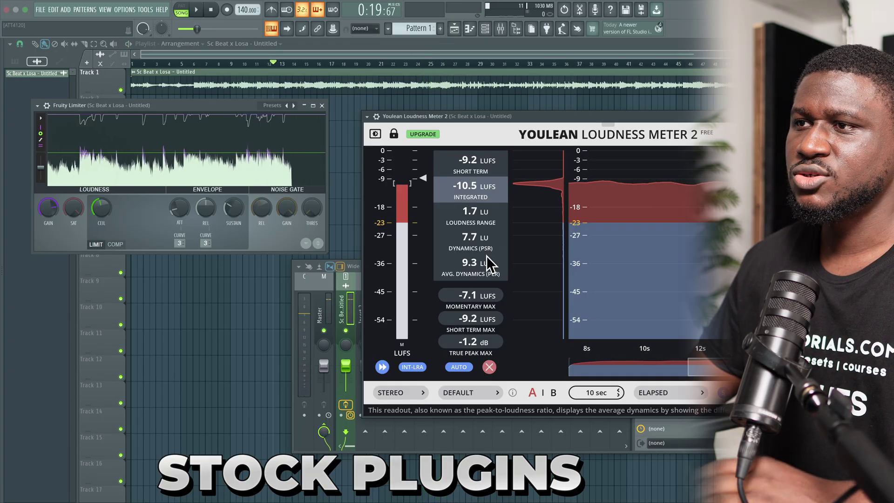
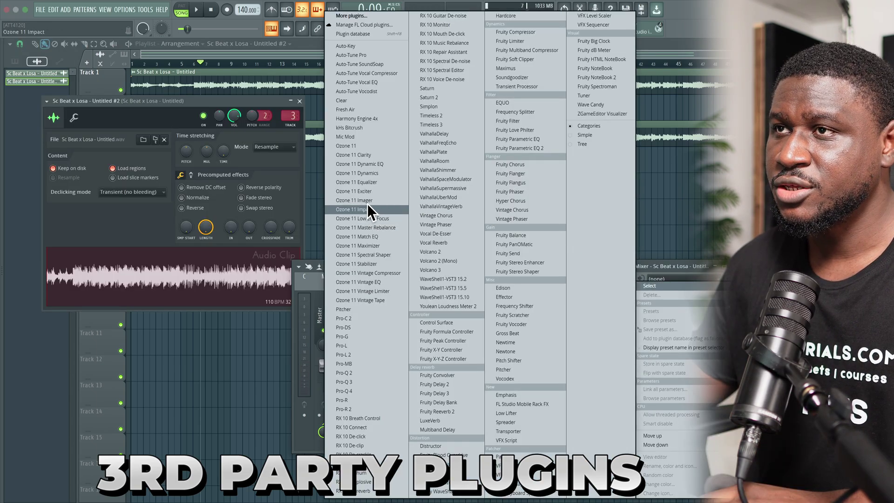
Load Ozone 11 Equalizer on the second beat's mixer track and enable its bands across the spectrum
{"action": "left_click", "coordinate": [368, 182]}
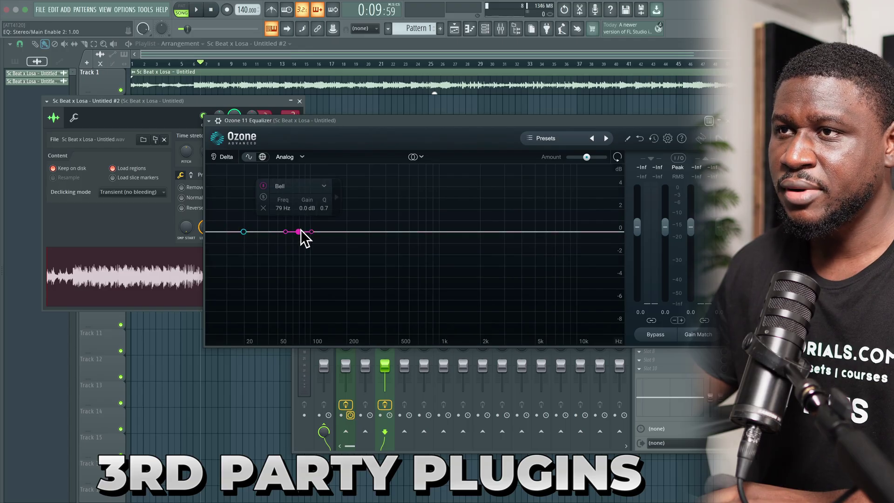
{"action": "left_click", "coordinate": [374, 231]}
{"action": "left_click", "coordinate": [444, 232]}
{"action": "left_click", "coordinate": [519, 231]}
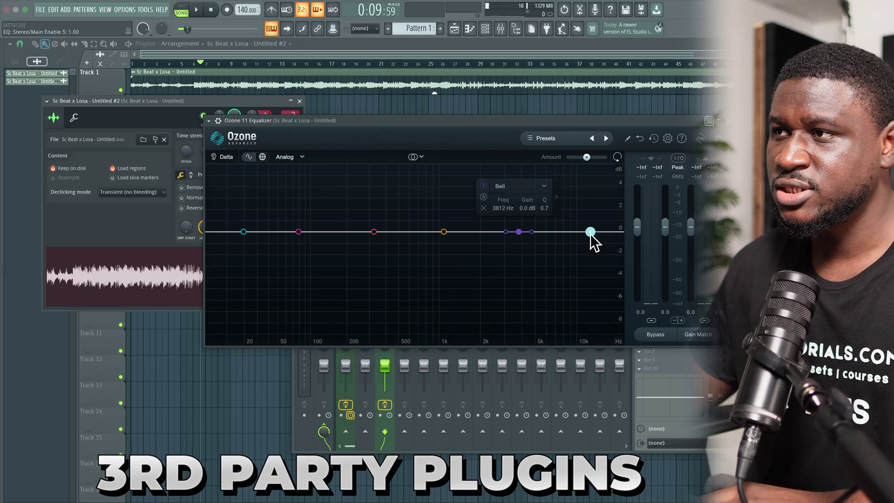
{"action": "left_click", "coordinate": [591, 232]}
Change the first Ozone EQ band to a Flat High-Pass at about 33 Hz with a 48 dB/oct slope and audition it
{"action": "left_click", "coordinate": [244, 231]}
{"action": "left_click", "coordinate": [242, 194]}
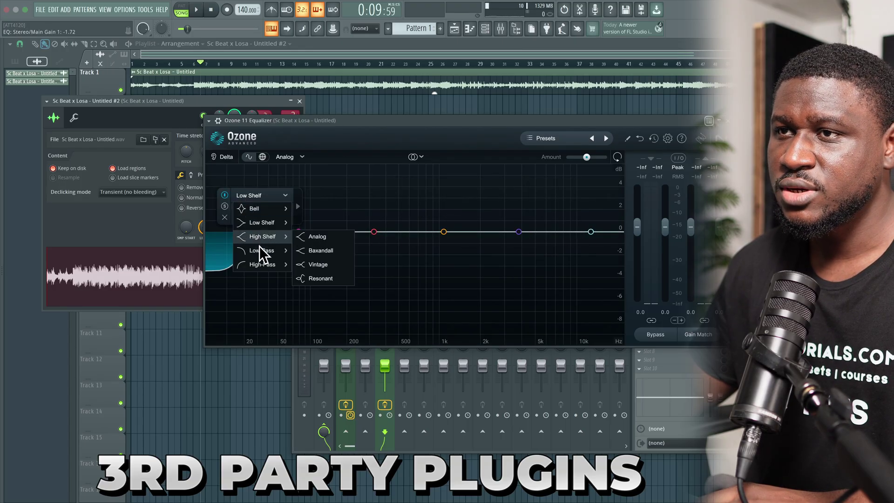
{"action": "left_click", "coordinate": [294, 265]}
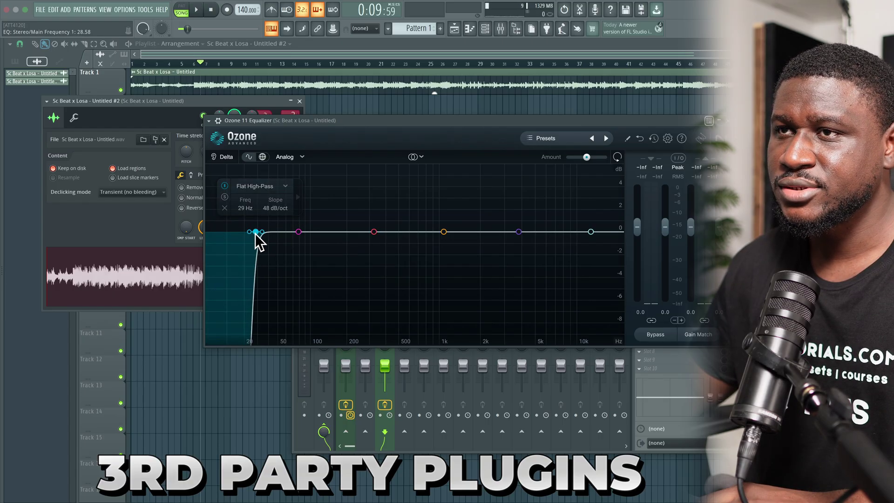
{"action": "key", "text": "space"}
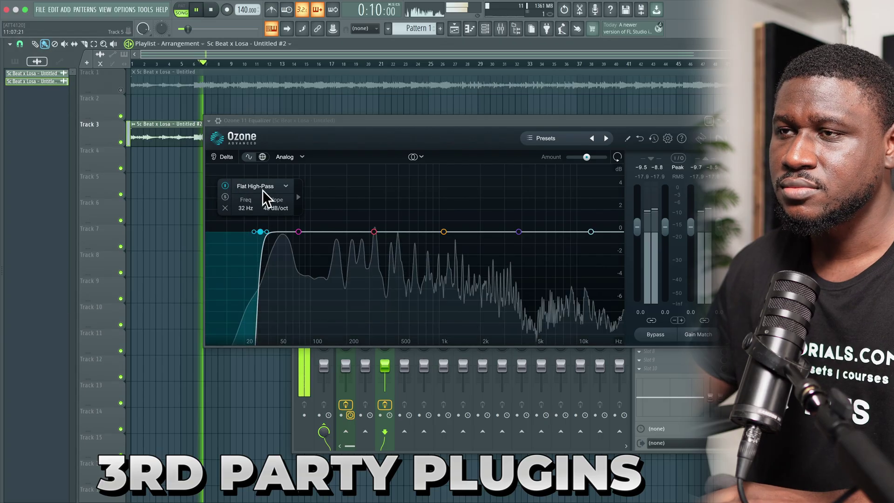
{"action": "left_click_drag", "start_coordinate": [260, 232], "coordinate": [262, 231]}
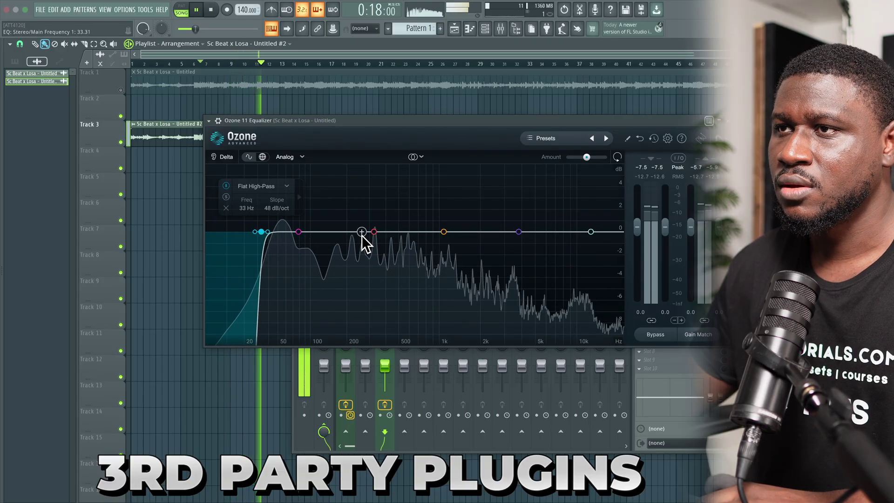
{"action": "key", "text": "space"}
Boost the highs about 0.8 dB with the Ozone EQ high shelf, shift it slightly below 8345 Hz, and play the beat
{"action": "left_click_drag", "start_coordinate": [591, 231], "coordinate": [567, 220]}
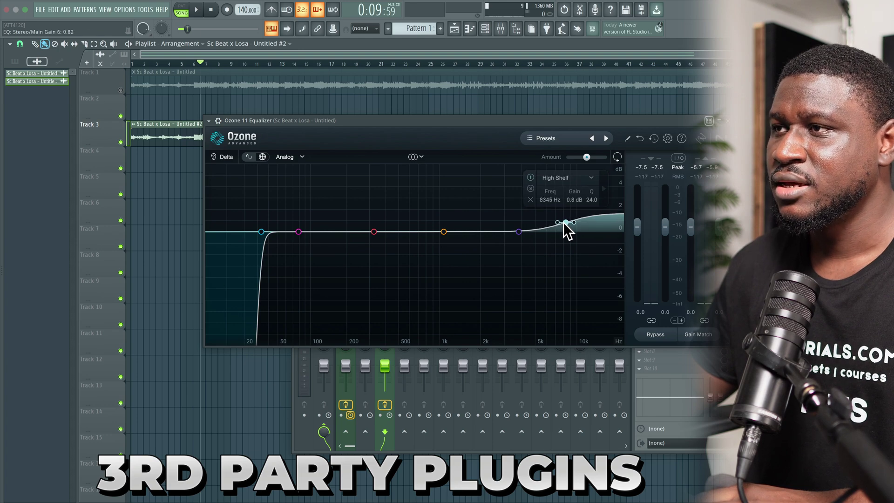
{"action": "mouse_move", "coordinate": [566, 222]}
{"action": "left_mouse_down"}
{"action": "mouse_move", "coordinate": [557, 213]}
{"action": "mouse_move", "coordinate": [551, 222]}
{"action": "left_mouse_up"}
{"action": "key", "text": "space"}
Pull the Ozone EQ band near 1 kHz into a slight cut at a lower frequency and adjust its bandwidth
{"action": "left_click_drag", "start_coordinate": [444, 232], "coordinate": [413, 242]}
{"action": "scroll", "coordinate": [426, 247], "scroll_direction": "down", "scroll_amount": 3}
{"action": "scroll", "coordinate": [414, 242], "scroll_direction": "up", "scroll_amount": 1}
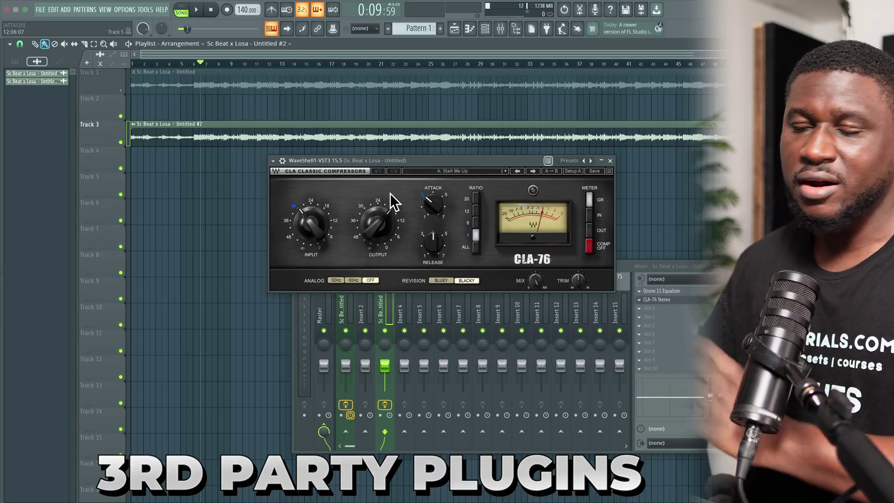
Switch the CLA-76 compressor to the Bluey revision and lower its input to 48 while playing the beat
{"action": "left_click", "coordinate": [442, 279]}
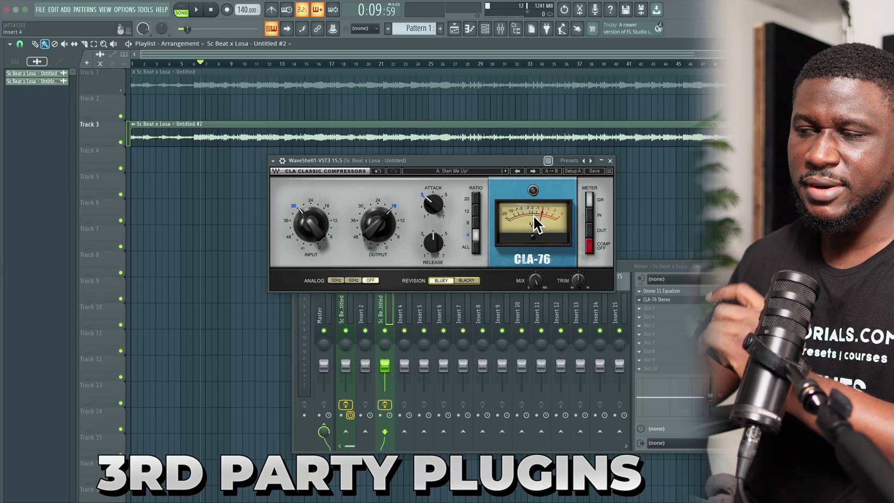
{"action": "key", "text": "space"}
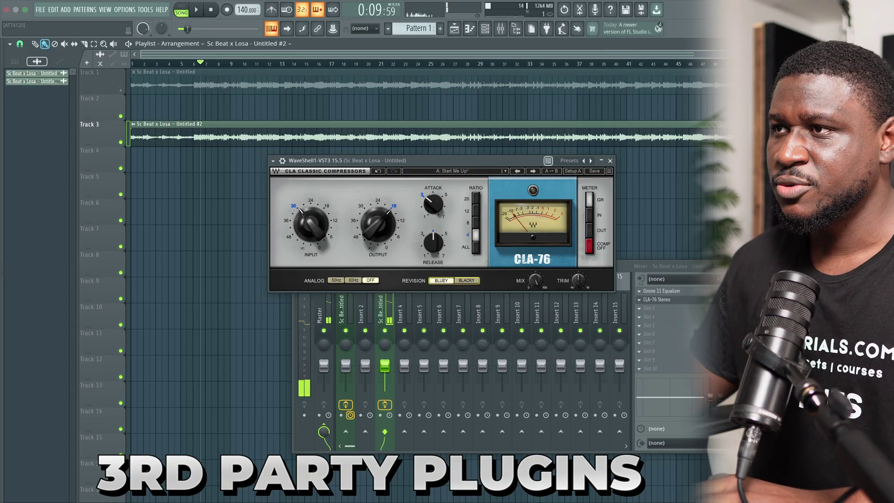
{"action": "left_click", "coordinate": [310, 223]}
{"action": "left_click_drag", "start_coordinate": [310, 224], "coordinate": [311, 253]}
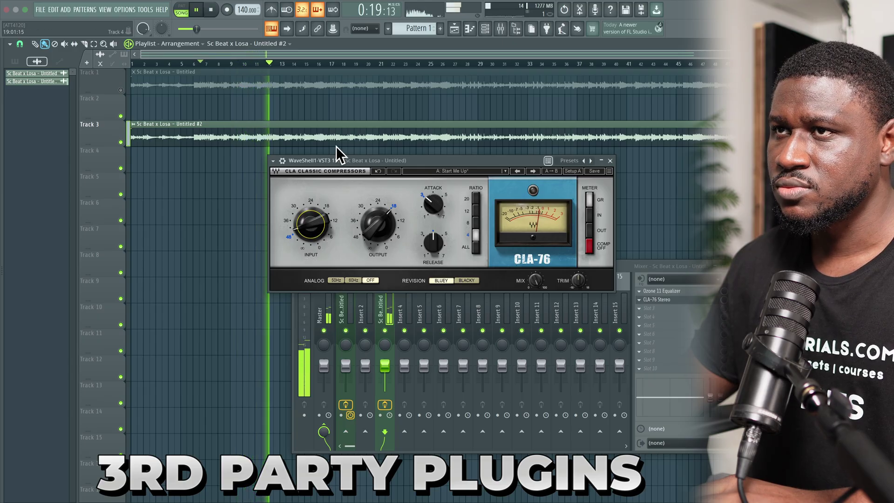
Reveal the CLA-76 wrapper's bypass control, audition the beat with it, and set the compressor's output to about -15.5 dB
{"action": "left_click", "coordinate": [283, 160]}
{"action": "key", "text": "space"}
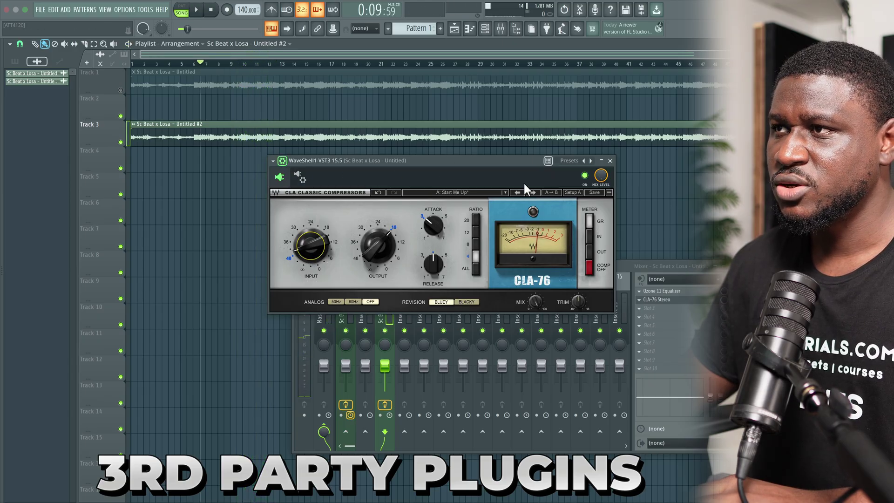
{"action": "left_click", "coordinate": [586, 175]}
{"action": "key", "text": "space"}
{"action": "left_click_drag", "start_coordinate": [386, 250], "coordinate": [387, 246]}
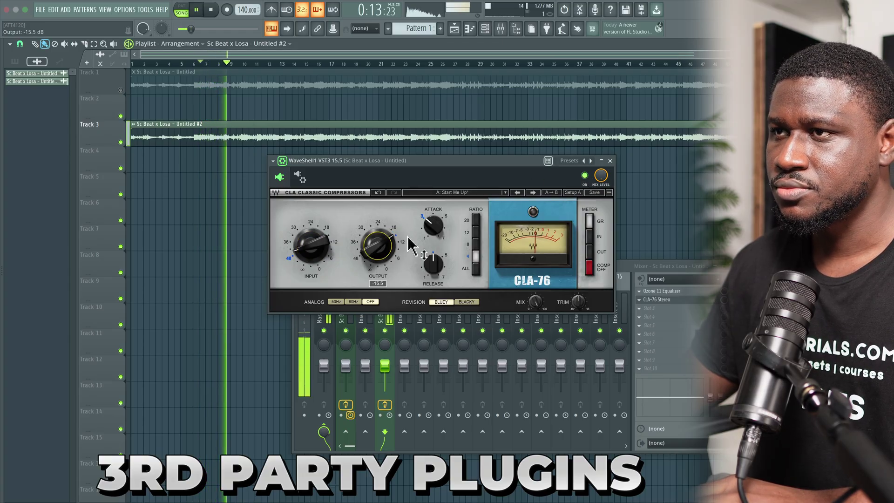
Compare the beat with CLA-76 bypassed and enabled, and fine-tune its output level to match
{"action": "left_click", "coordinate": [586, 176]}
{"action": "left_click", "coordinate": [586, 176]}
{"action": "left_click_drag", "start_coordinate": [385, 241], "coordinate": [379, 243]}
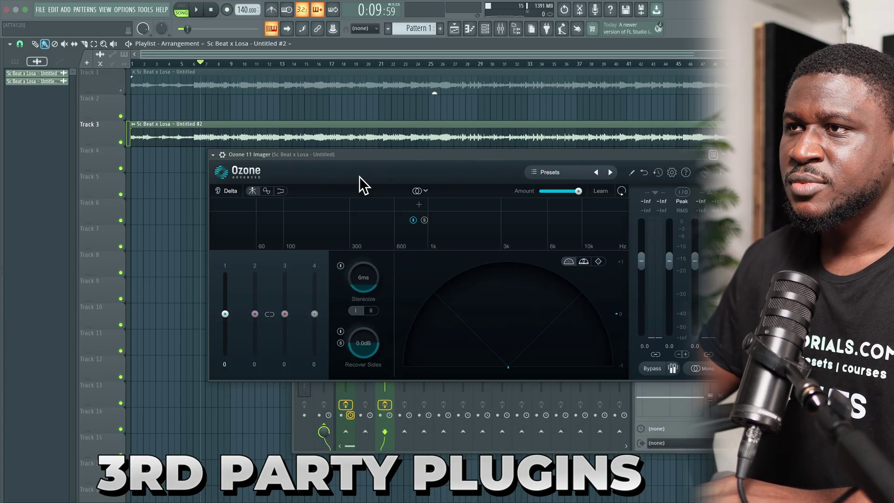
Split the Ozone 11 Imager into four frequency bands and let it learn the crossover points while the beat plays
{"action": "left_click", "coordinate": [293, 217]}
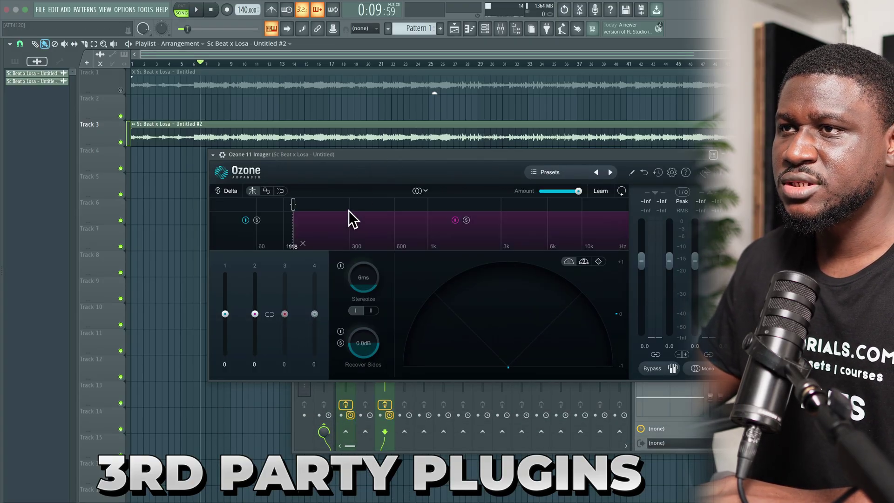
{"action": "left_click", "coordinate": [415, 208]}
{"action": "left_click", "coordinate": [479, 207]}
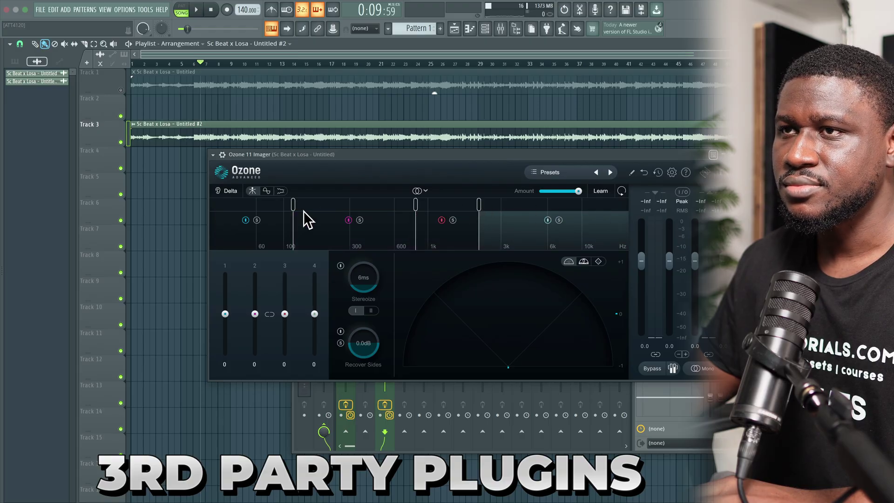
{"action": "key", "text": "space"}
{"action": "left_click", "coordinate": [601, 193]}
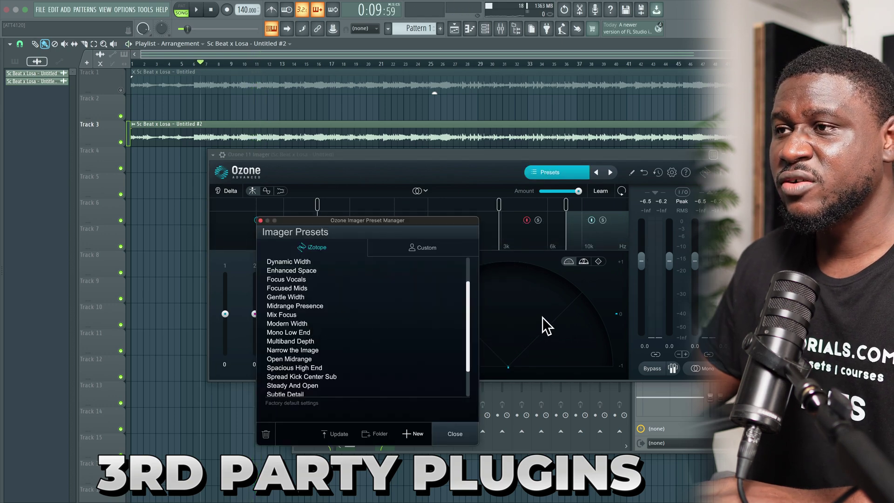
Compare the iZotope imager presets Modern Width and Multiband Depth, load Modern Width, and audition the beat with it
{"action": "left_click", "coordinate": [295, 323]}
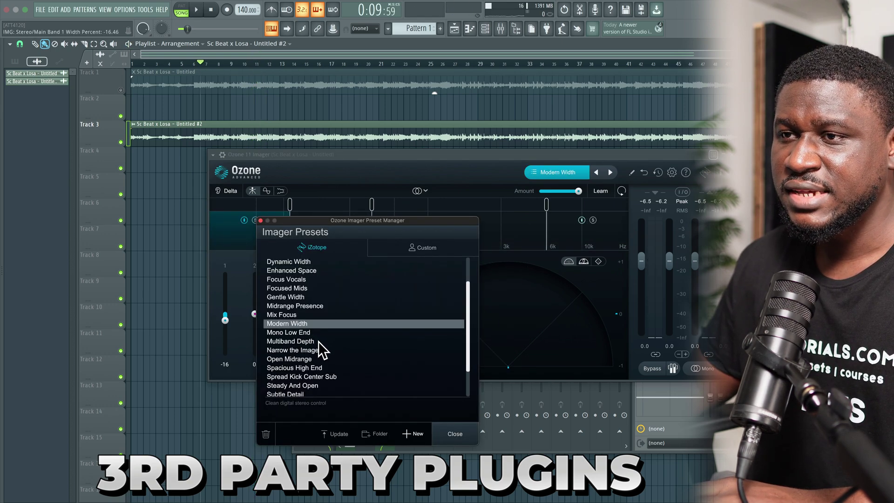
{"action": "left_click", "coordinate": [290, 341]}
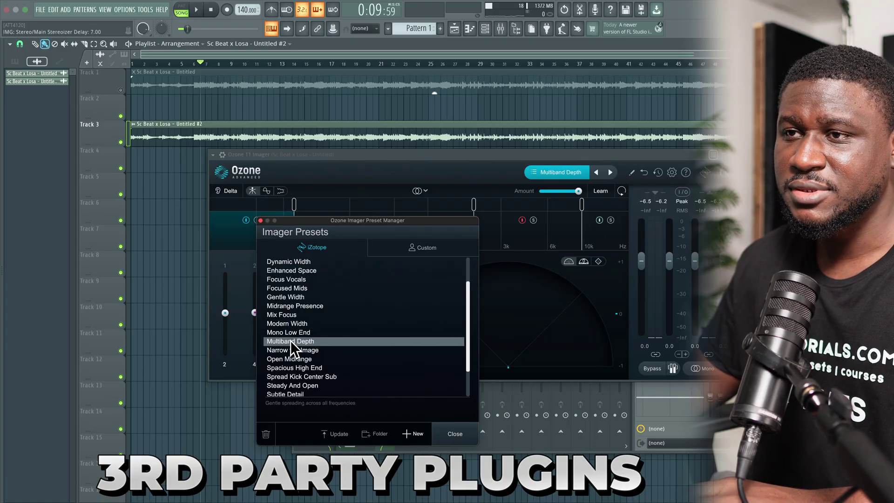
{"action": "left_click", "coordinate": [291, 324]}
{"action": "left_click", "coordinate": [402, 157]}
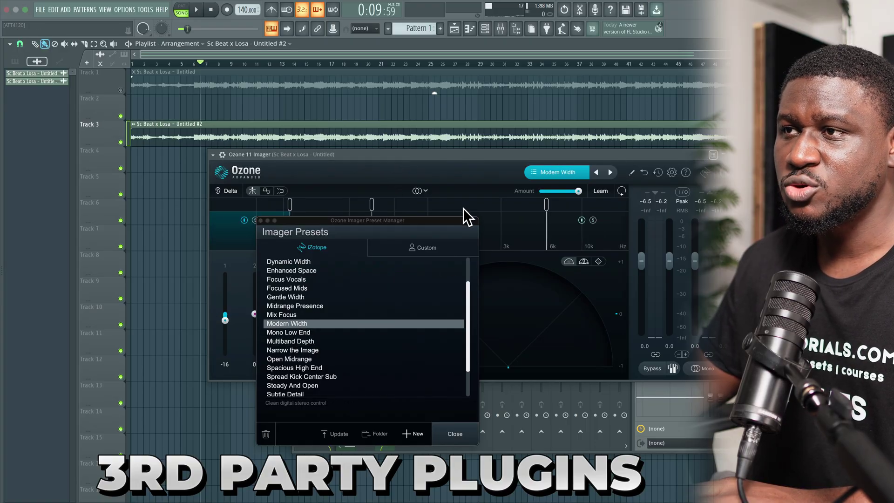
{"action": "left_click", "coordinate": [461, 435]}
{"action": "key", "text": "space"}
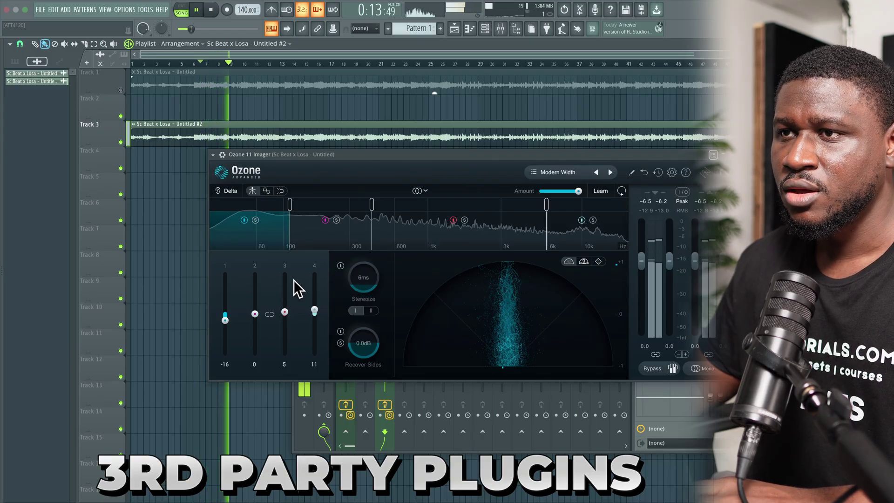
{"action": "key", "text": "space"}
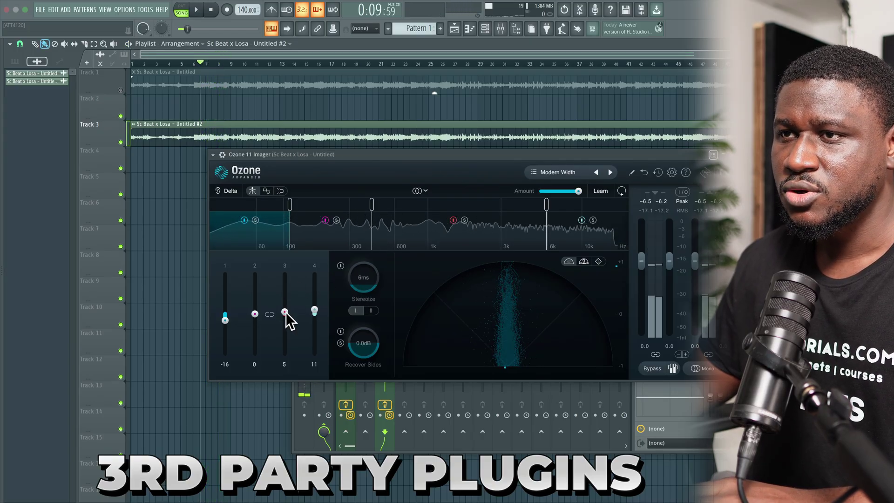
Set the imager's band 2 width to -12 and widen band 3 to about 25, soloing band 3 while the beat plays
{"action": "left_click_drag", "start_coordinate": [286, 312], "coordinate": [285, 312]}
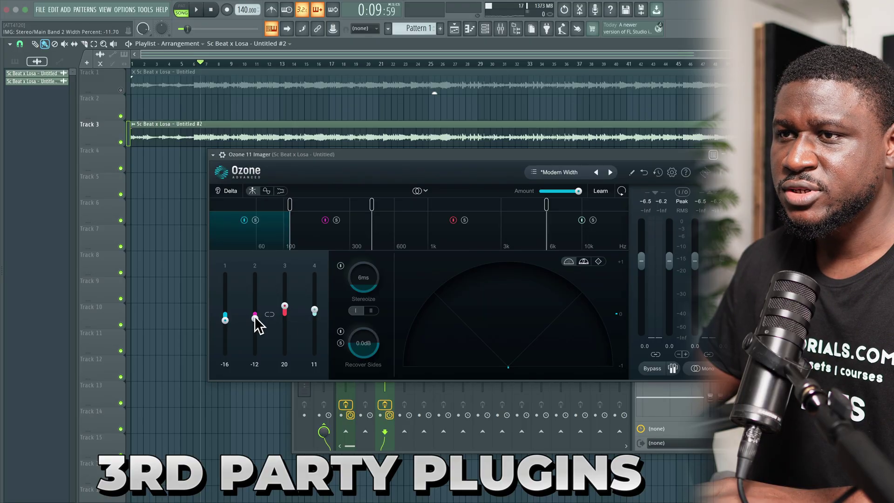
{"action": "key", "text": "space"}
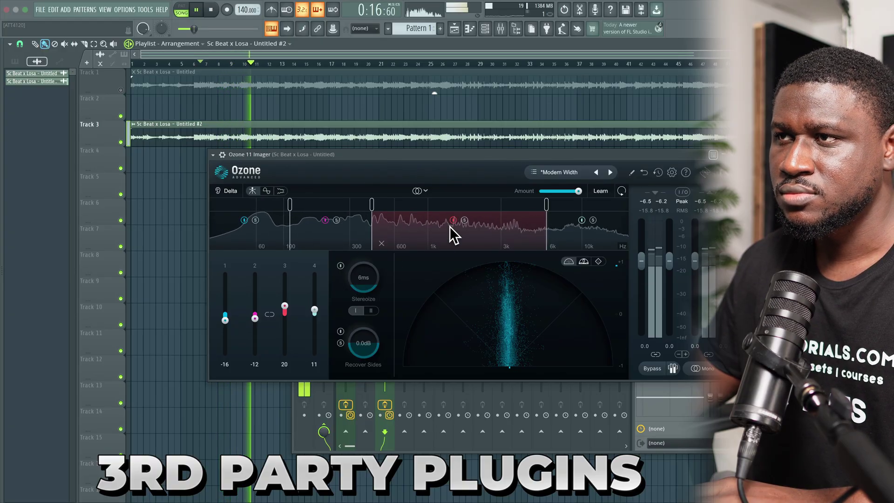
{"action": "left_click_drag", "start_coordinate": [286, 308], "coordinate": [294, 304]}
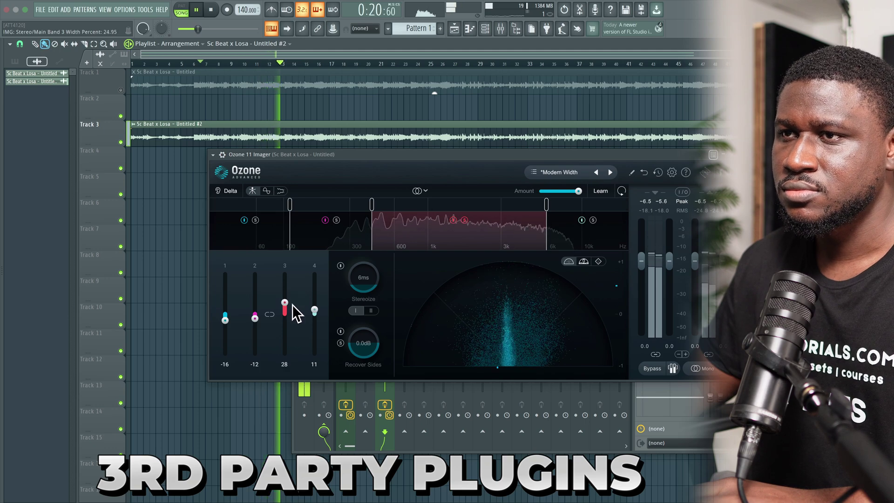
{"action": "left_click_drag", "start_coordinate": [295, 337], "coordinate": [294, 304]}
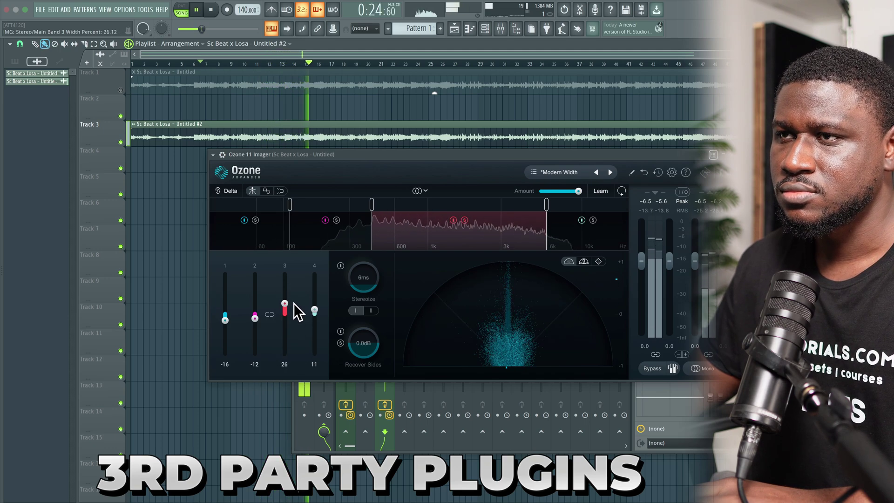
{"action": "left_click", "coordinate": [465, 221]}
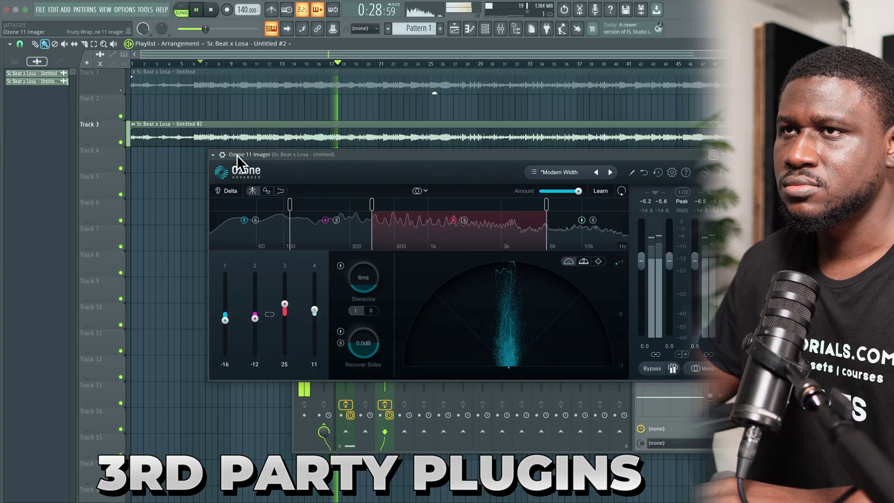
Close the Imager, reposition the Pro-L limiter window, and load Youlean Loudness Meter 2 into effect slot 6 of the beat's mixer track
{"action": "left_click", "coordinate": [724, 154]}
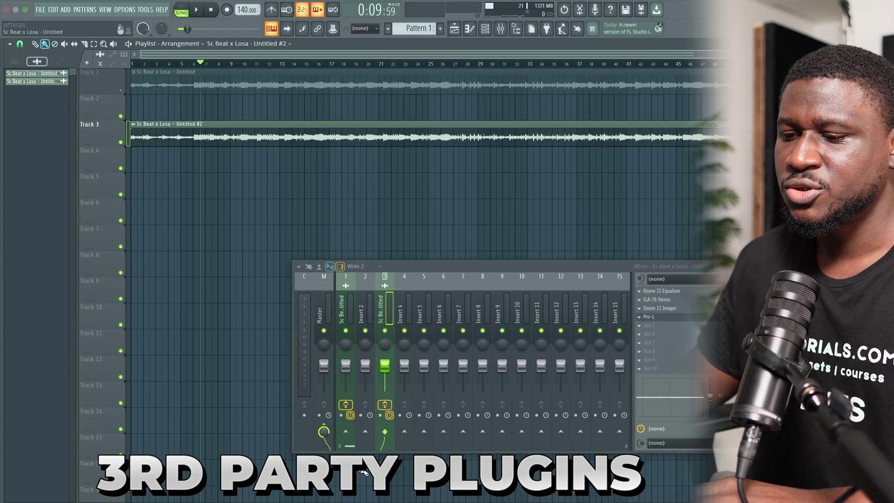
{"action": "left_click_drag", "start_coordinate": [408, 215], "coordinate": [433, 93]}
{"action": "left_click", "coordinate": [665, 334]}
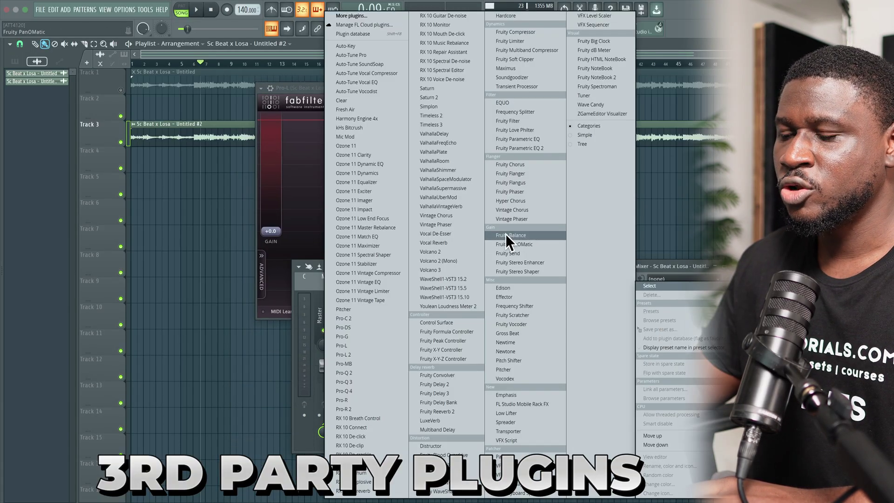
{"action": "left_click", "coordinate": [446, 164]}
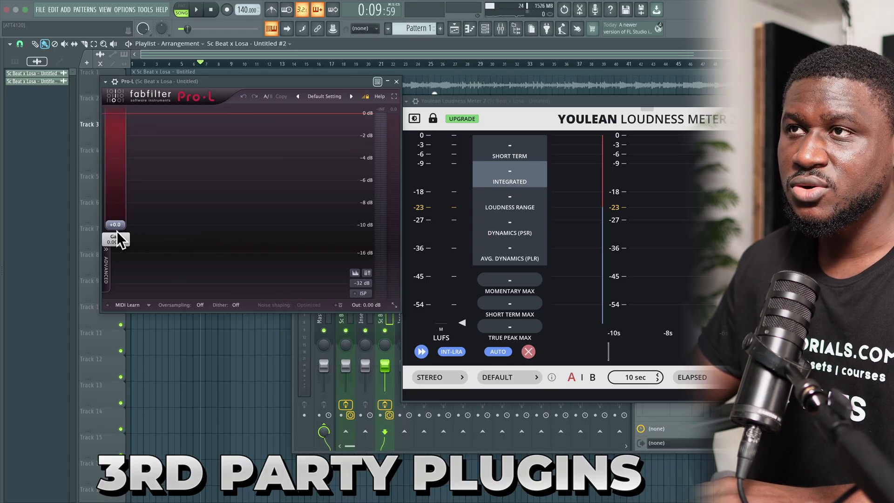
Show Pro-L's advanced settings, raise its gain to about +11.9 dB while playing the beat, and reset the loudness meter
{"action": "left_click_drag", "start_coordinate": [117, 224], "coordinate": [122, 199]}
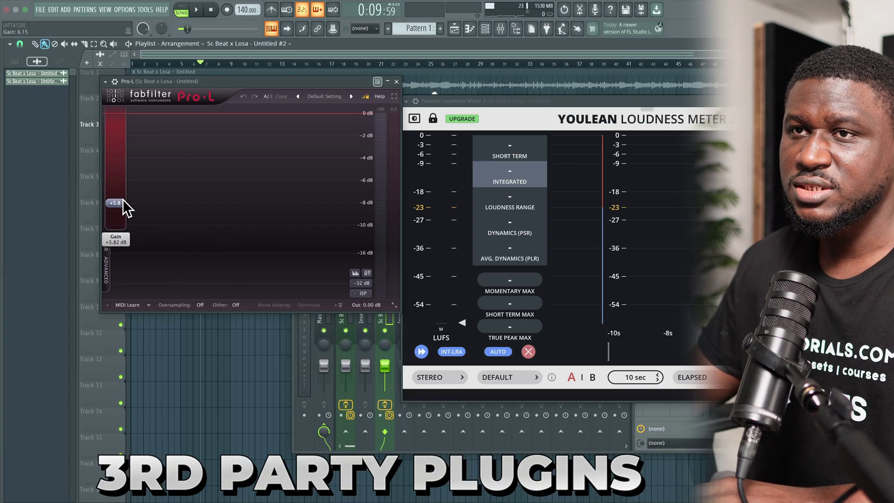
{"action": "left_click", "coordinate": [107, 273]}
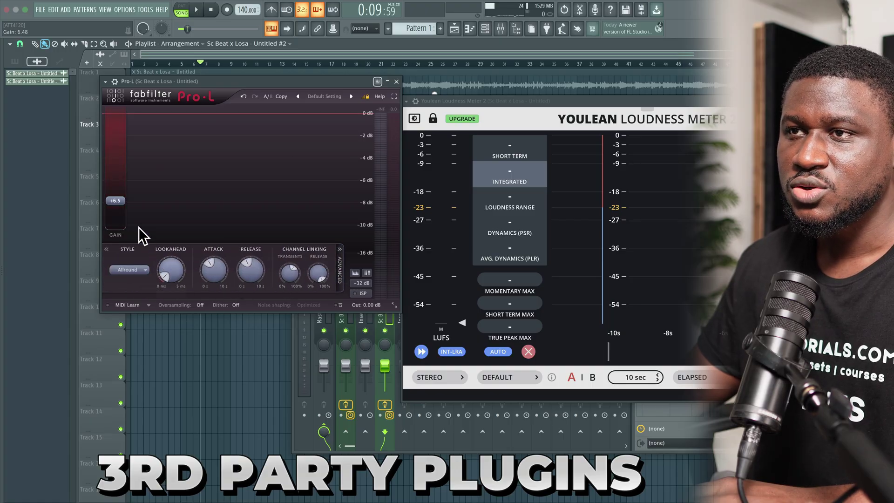
{"action": "key", "text": "space"}
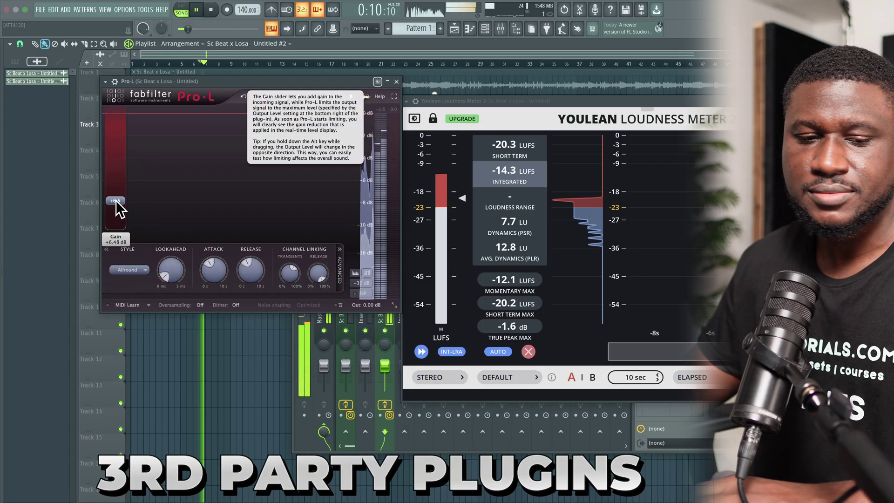
{"action": "left_click_drag", "start_coordinate": [116, 202], "coordinate": [127, 181]}
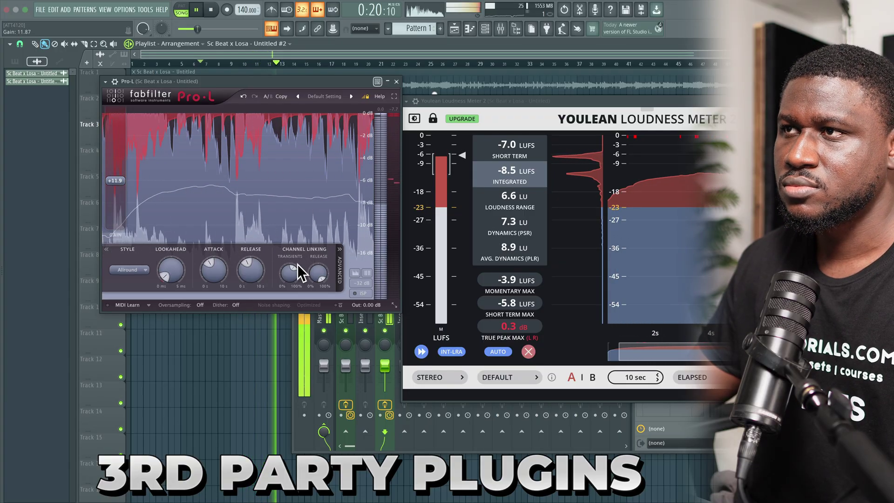
{"action": "left_click", "coordinate": [529, 352]}
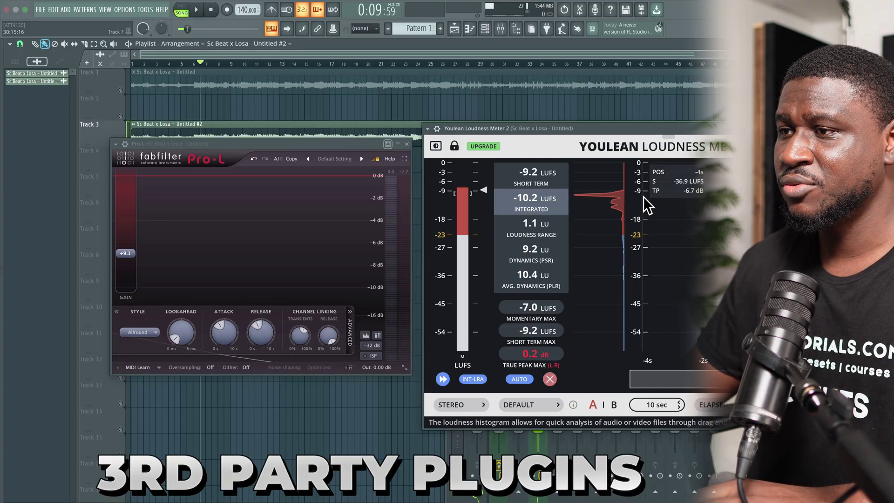
Rearrange the meter and mixer windows, load Fruity Limiter into the slot between Pro-L and the loudness meter, and close Pro-L
{"action": "left_click_drag", "start_coordinate": [650, 130], "coordinate": [452, 59]}
{"action": "left_click_drag", "start_coordinate": [779, 327], "coordinate": [473, 343]}
{"action": "left_click", "coordinate": [501, 401]}
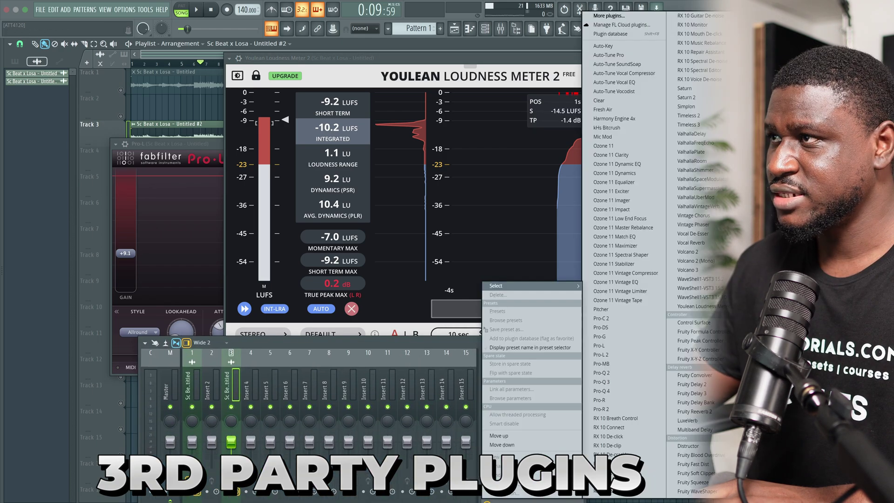
{"action": "left_click", "coordinate": [615, 242]}
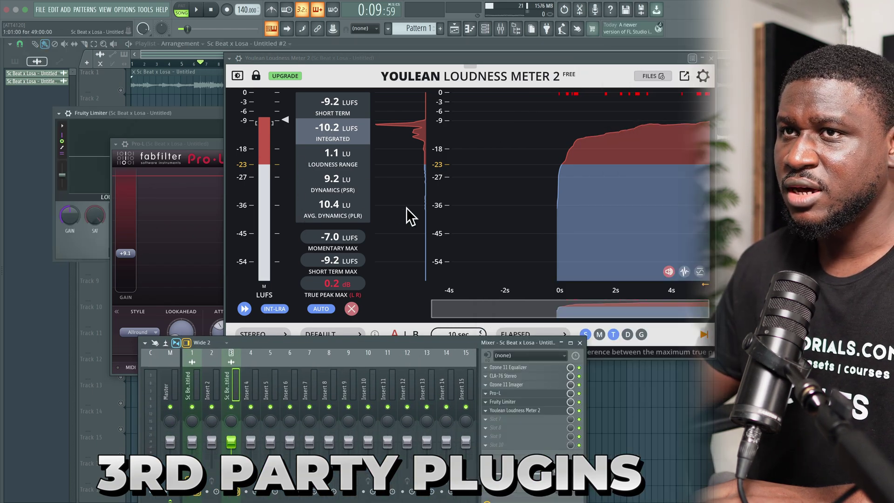
{"action": "left_click", "coordinate": [408, 145]}
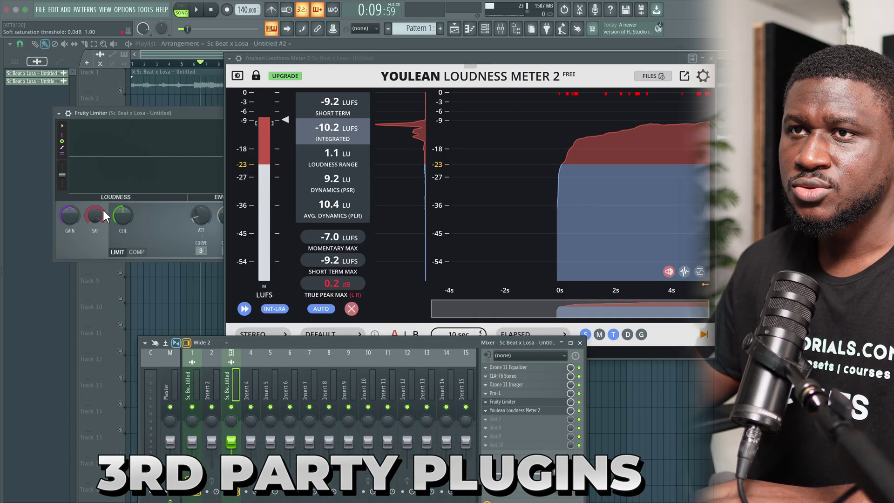